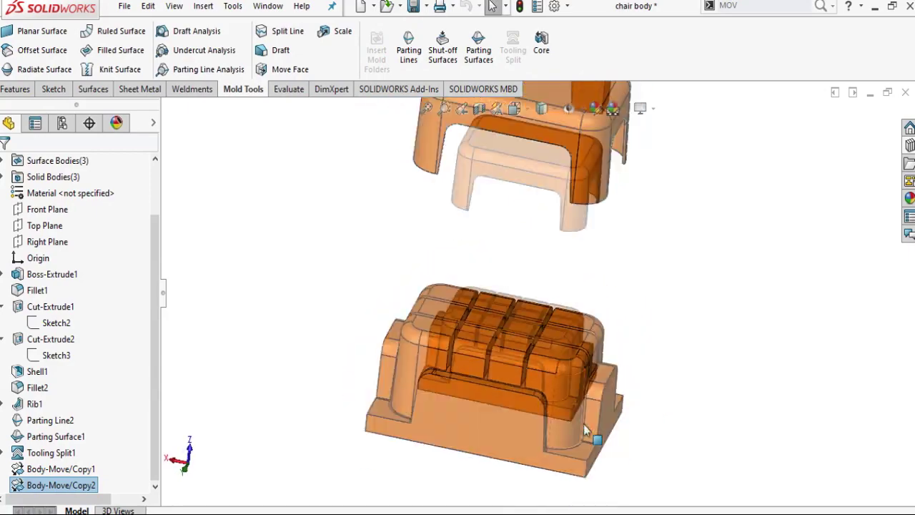
Step: Orbit the view to inspect the bare chair body, whose history ends at Rib1
mouse_move(560, 241)
middle_down()
mouse_move(565, 318)
mouse_move(542, 280)
mouse_move(568, 368)
mouse_move(620, 465)
middle_up()
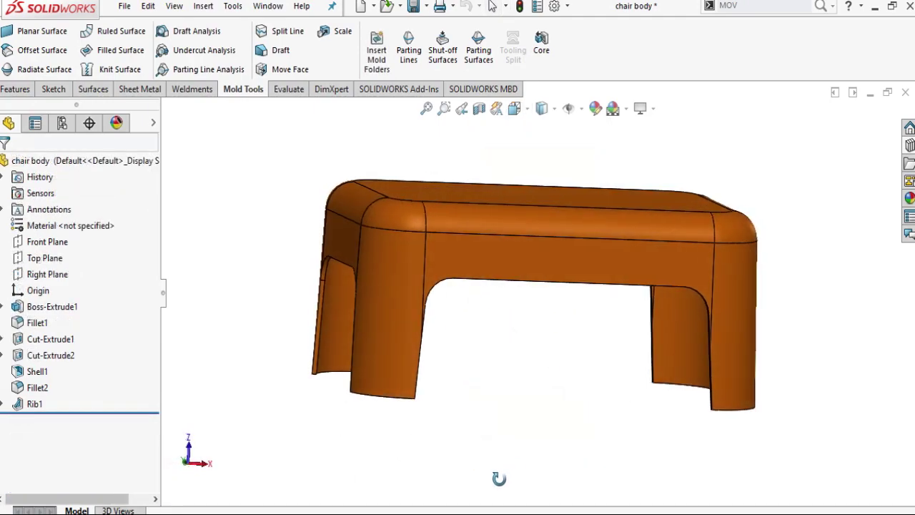
Step: From the bottom view, create Parting Line1 using the seat's top face as pull direction
key(space)
click(536, 236)
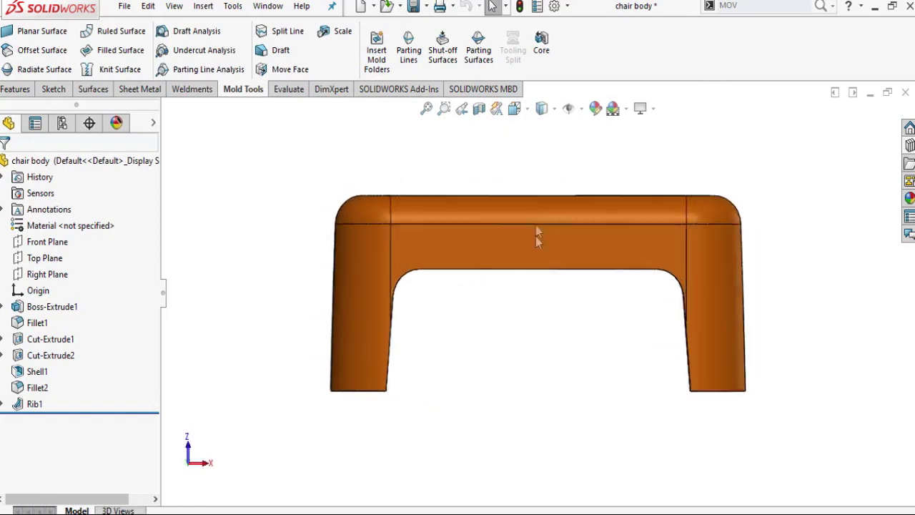
click(407, 54)
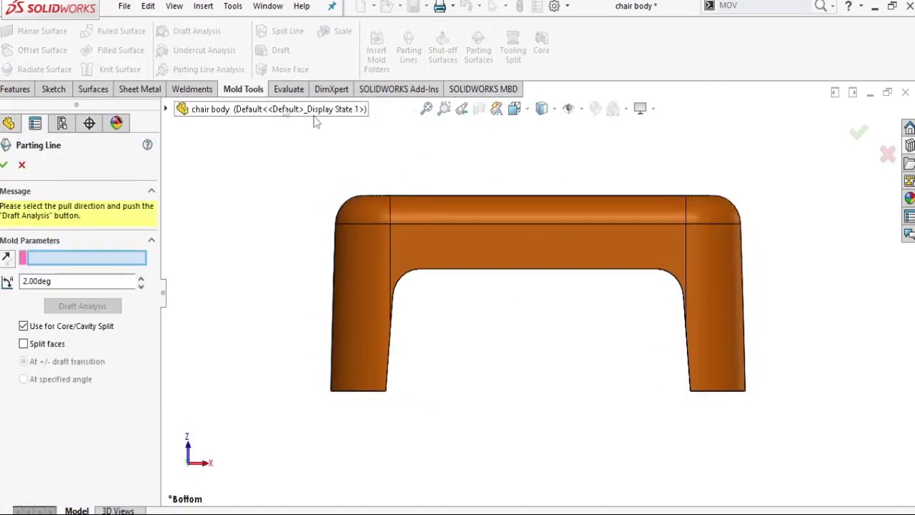
middle_drag(314, 122, 491, 239)
click(490, 239)
click(74, 306)
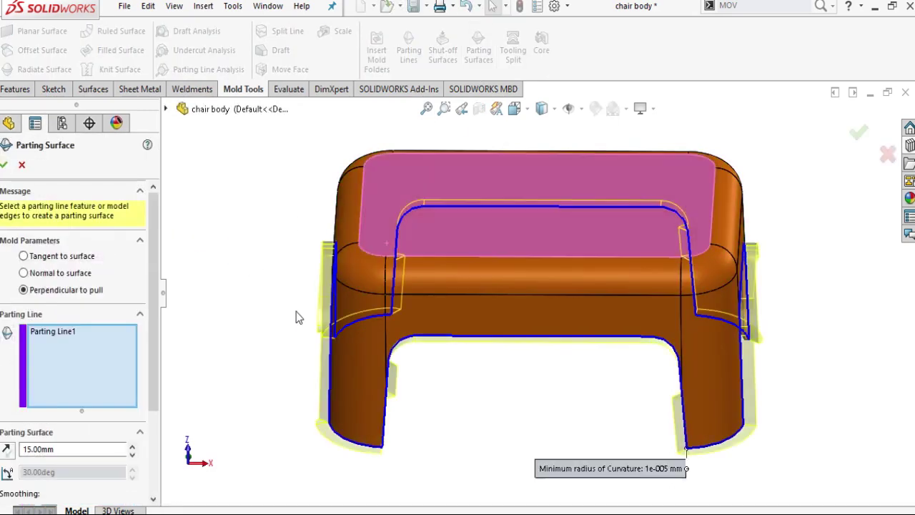
Step: Set a 25 mm parting surface distance and inspect the surface near a leg
click(131, 445)
scroll(397, 378, down, 5)
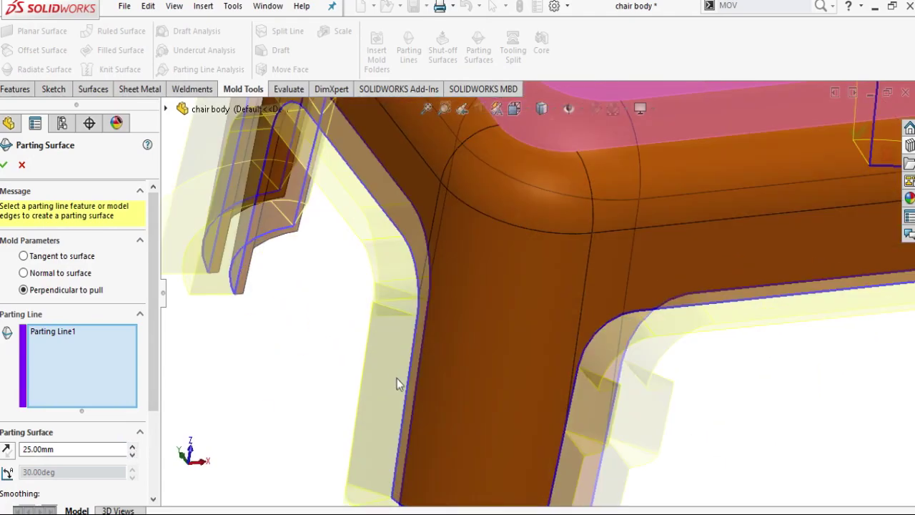
scroll(426, 394, down, 3)
middle_drag(427, 394, 419, 190)
scroll(422, 322, up, 3)
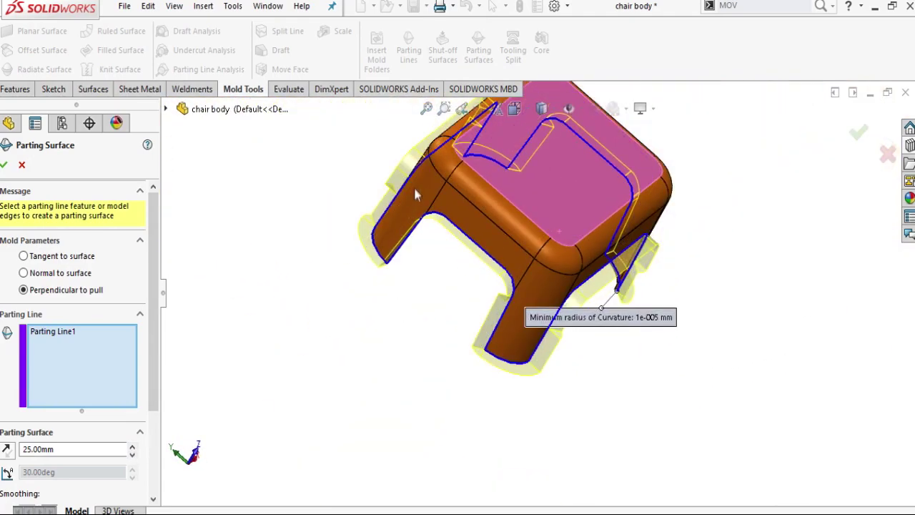
scroll(455, 236, down, 5)
mouse_move(455, 236)
middle_down()
mouse_move(370, 190)
mouse_move(415, 225)
mouse_move(370, 143)
middle_up()
scroll(415, 225, up, 3)
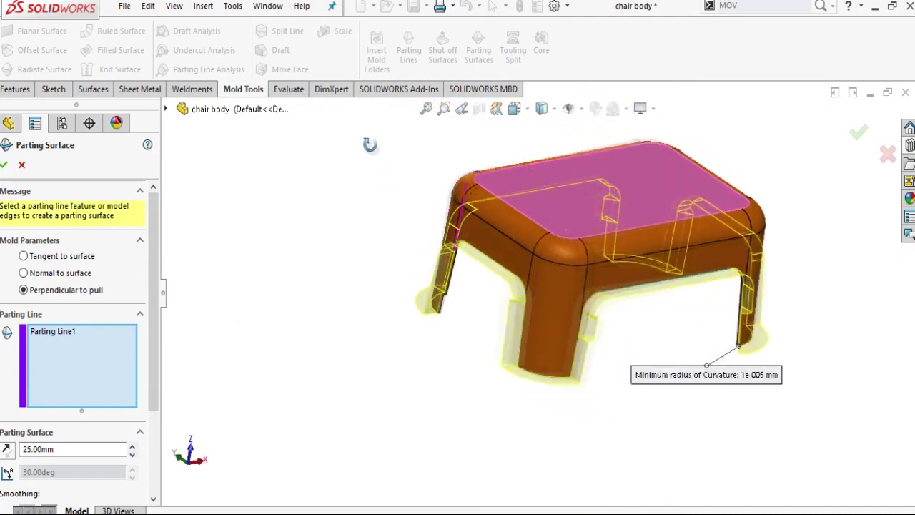
Step: Cancel the parting surface and request deletion of Parting Line1
click(22, 166)
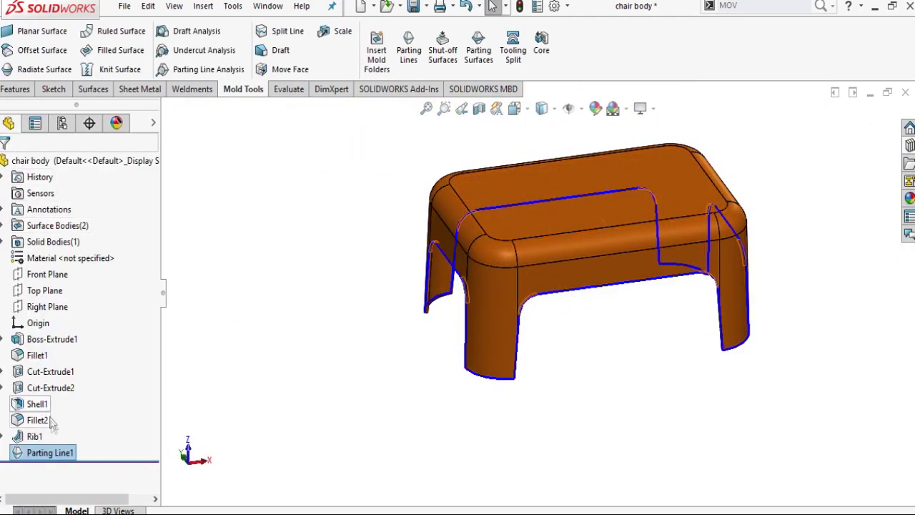
right_click(57, 454)
click(93, 336)
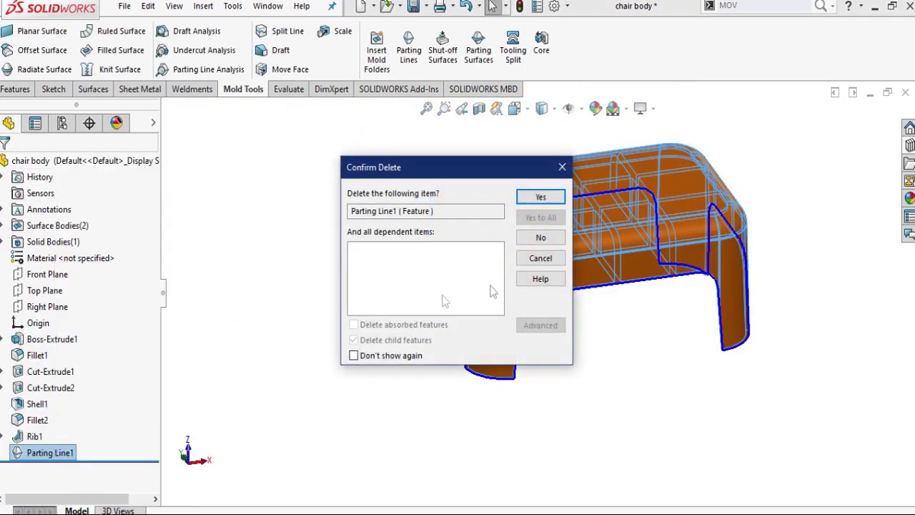
Step: Confirm deleting Parting Line1, roll back before Cut-Extrude2, and edit Sketch2
click(541, 197)
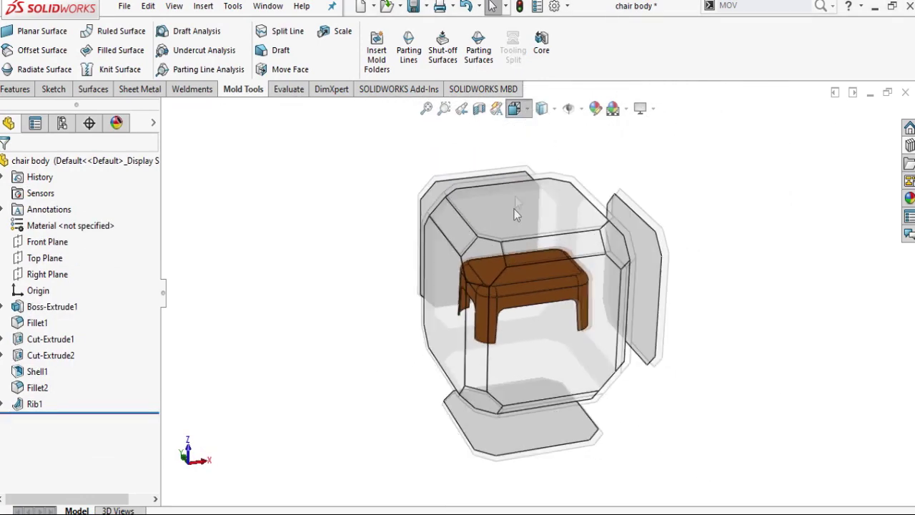
key(ctrl+6)
right_click(43, 355)
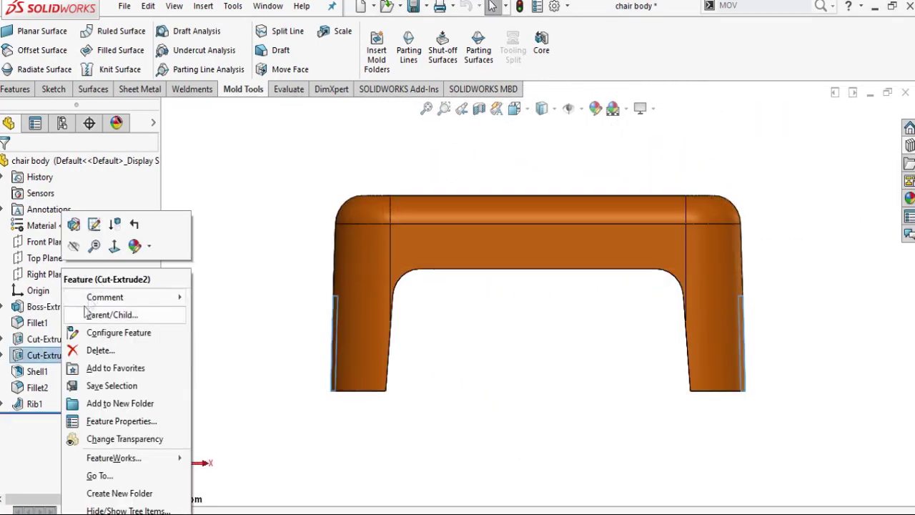
click(134, 226)
click(3, 339)
right_click(44, 355)
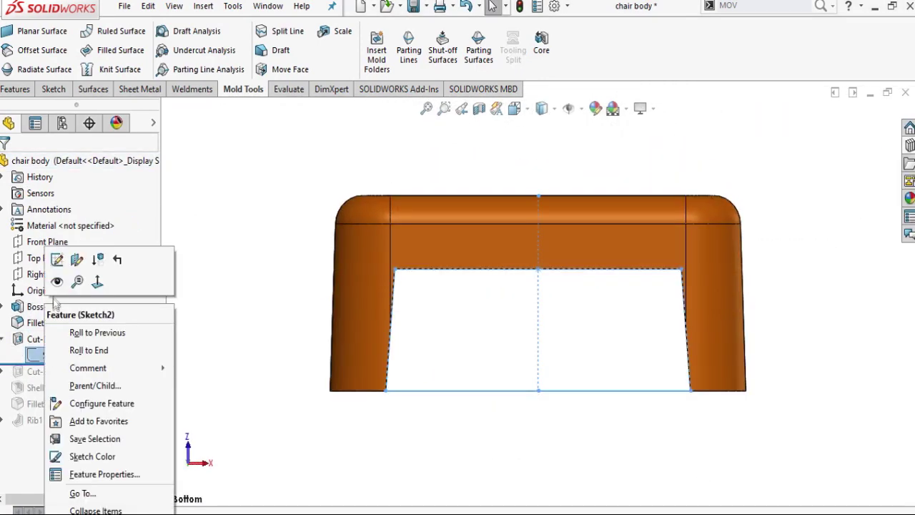
click(58, 260)
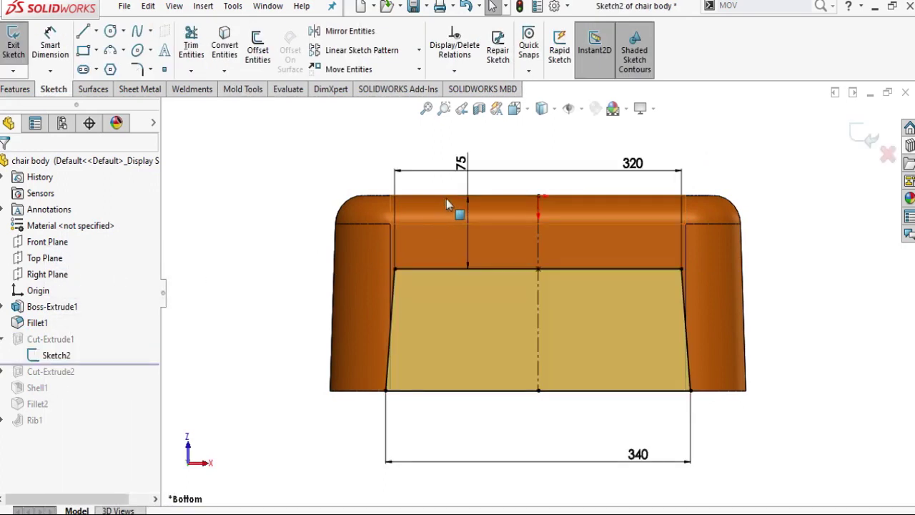
Step: Change Sketch2's widths from 320 to 300 and 340 to 320, then exit the sketch
double_click(634, 168)
text(3)
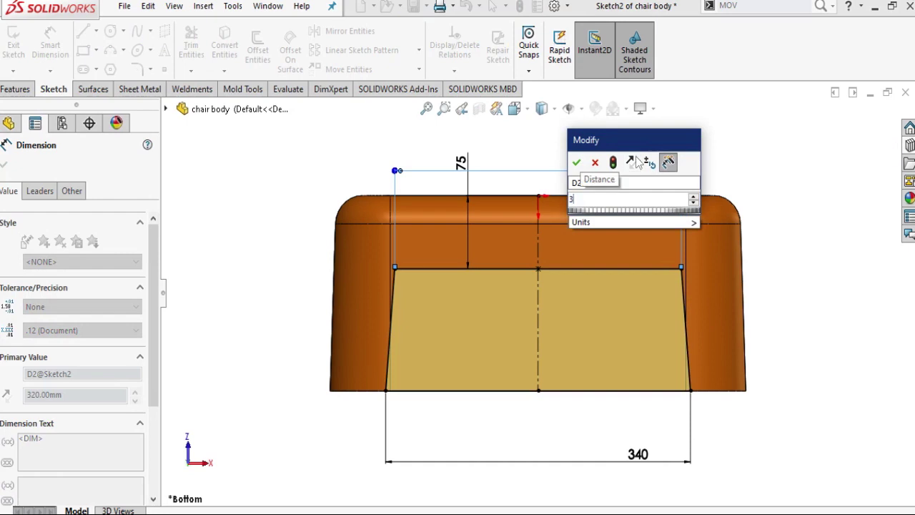
text(00)
key(Return)
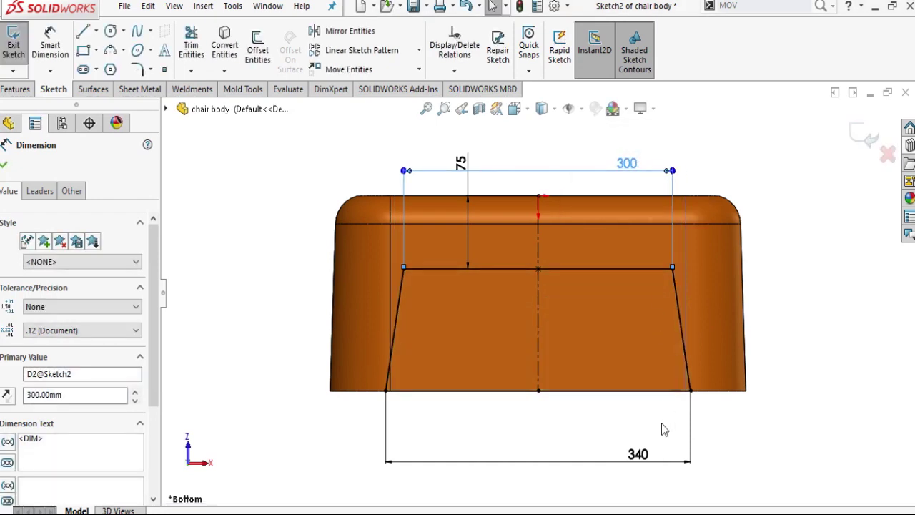
double_click(640, 455)
text(320)
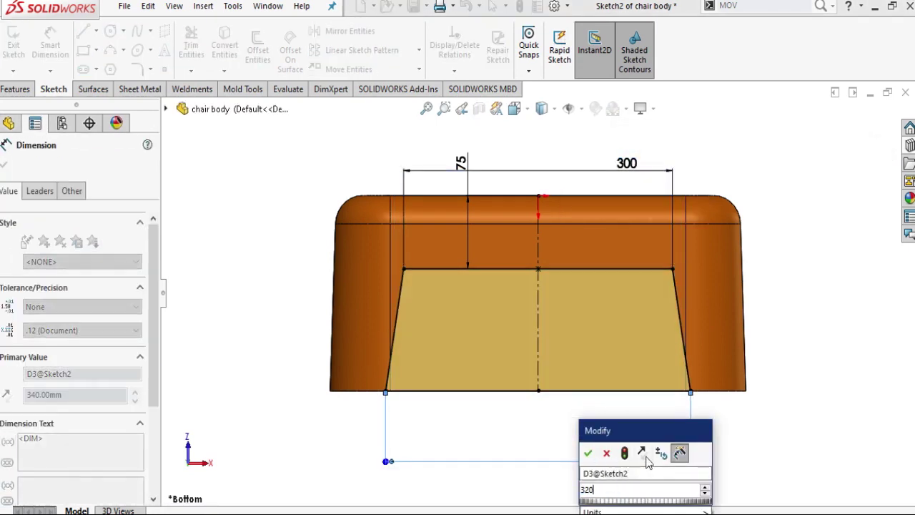
key(Return)
click(857, 136)
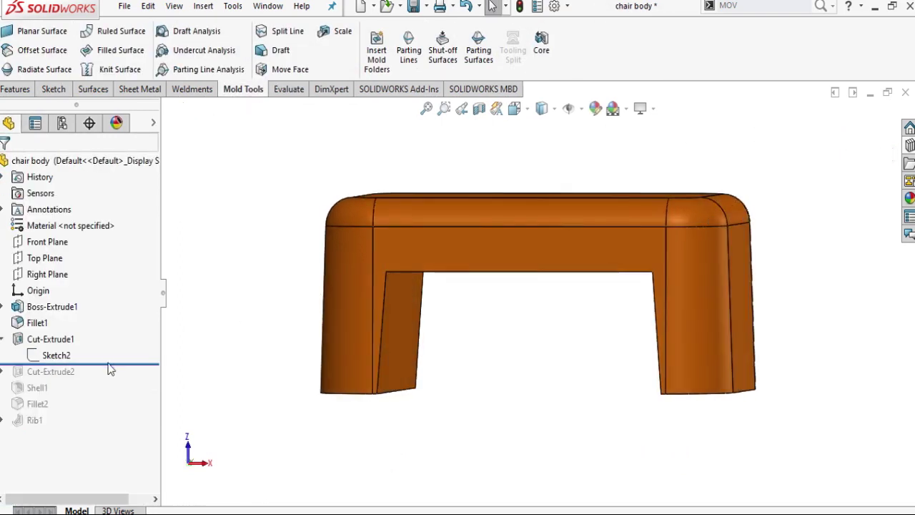
Step: Restore Cut-Extrude2 and edit its Sketch3 in a normal-to view
drag(114, 364, 28, 384)
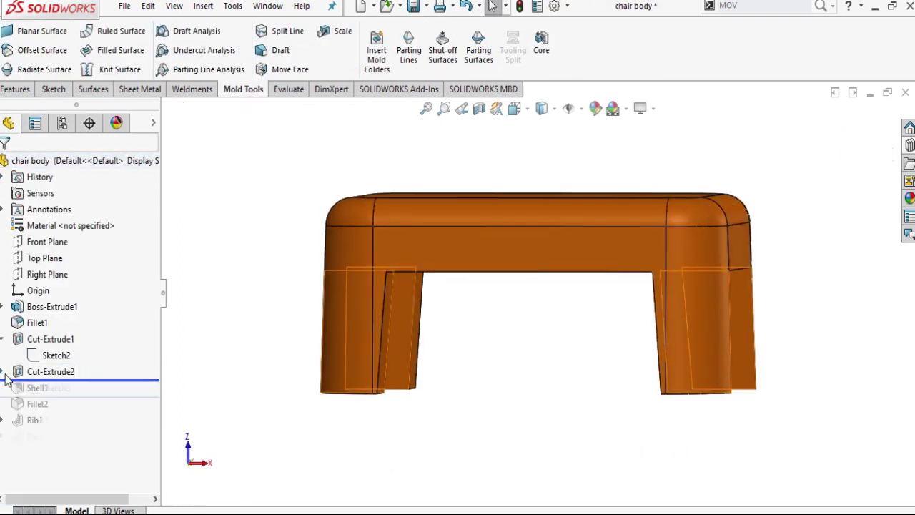
click(2, 371)
click(56, 388)
click(50, 339)
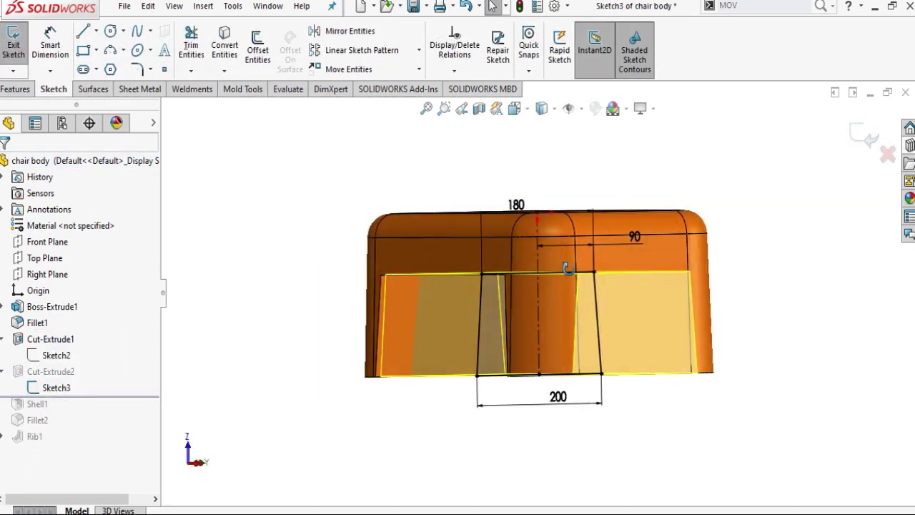
click(512, 113)
click(557, 298)
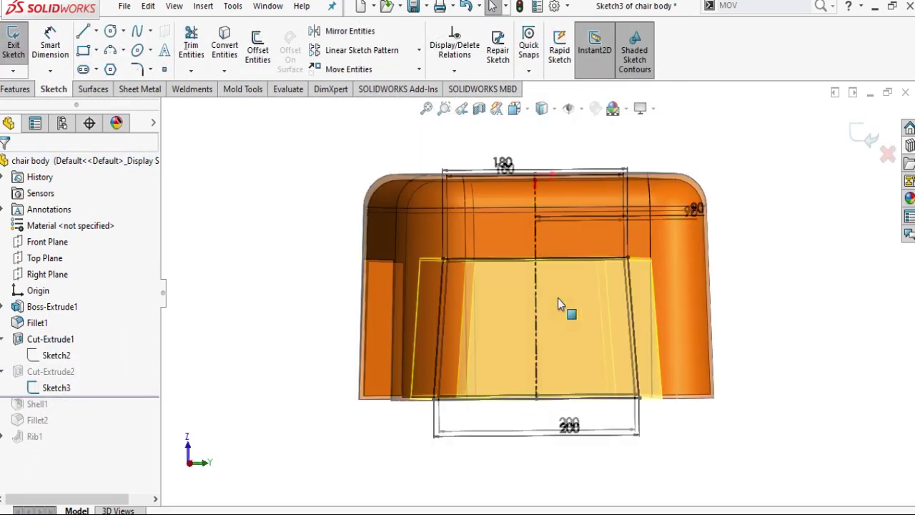
Step: Resize the trapezoid's top width and add a 75 mm top corner-to-centreline offset
click(656, 414)
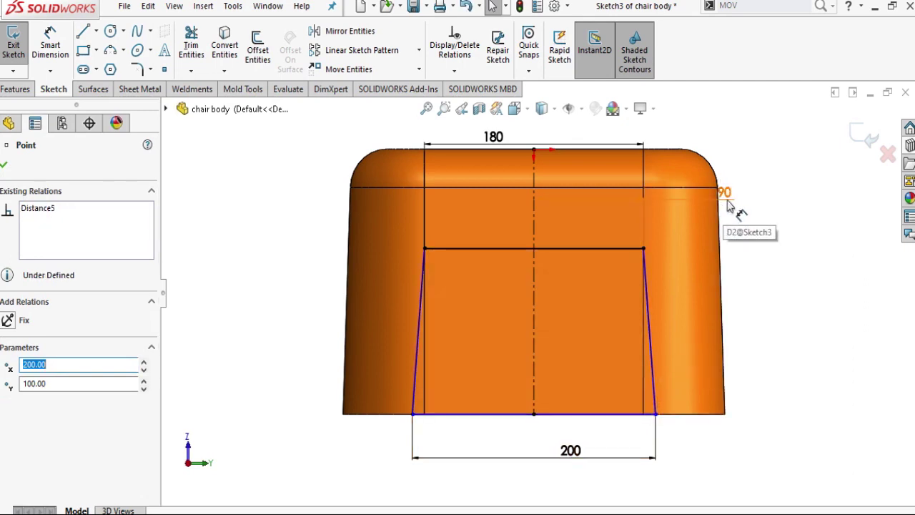
key(Escape)
double_click(492, 138)
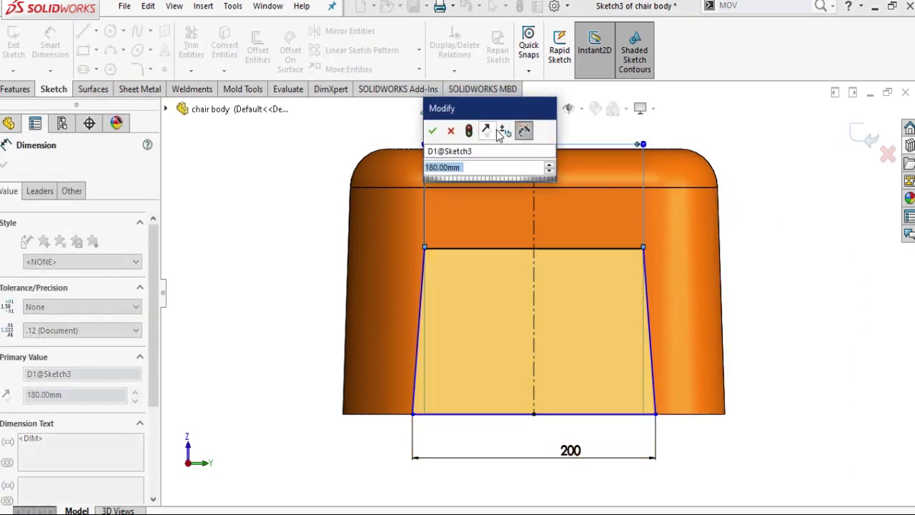
text(180)
key(Return)
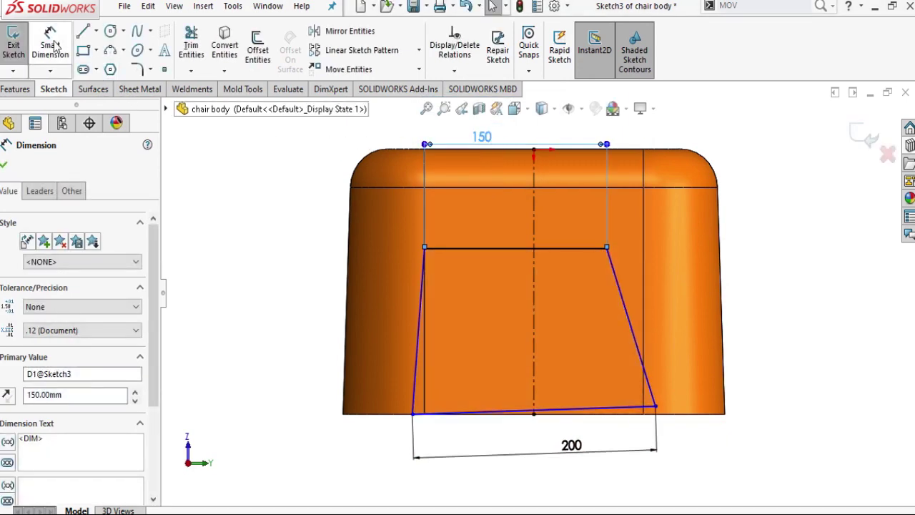
click(56, 46)
click(535, 279)
click(425, 248)
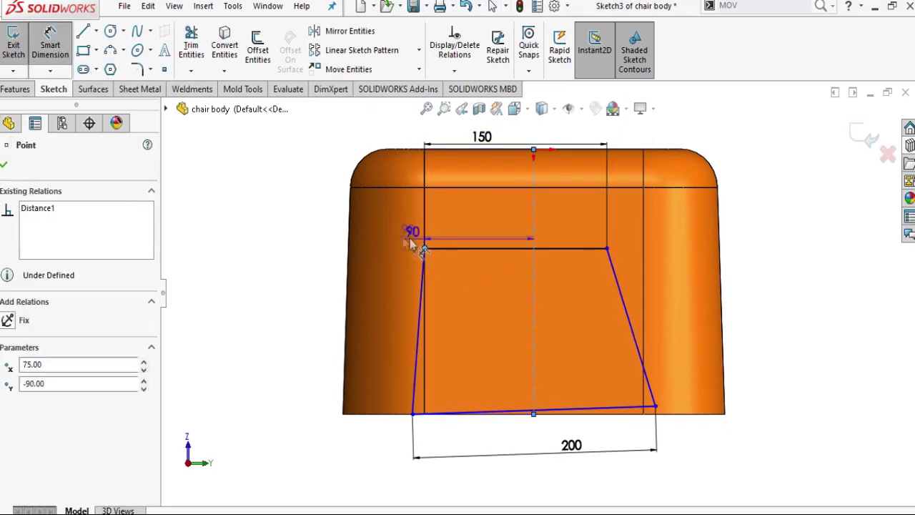
click(364, 239)
text(75)
key(Return)
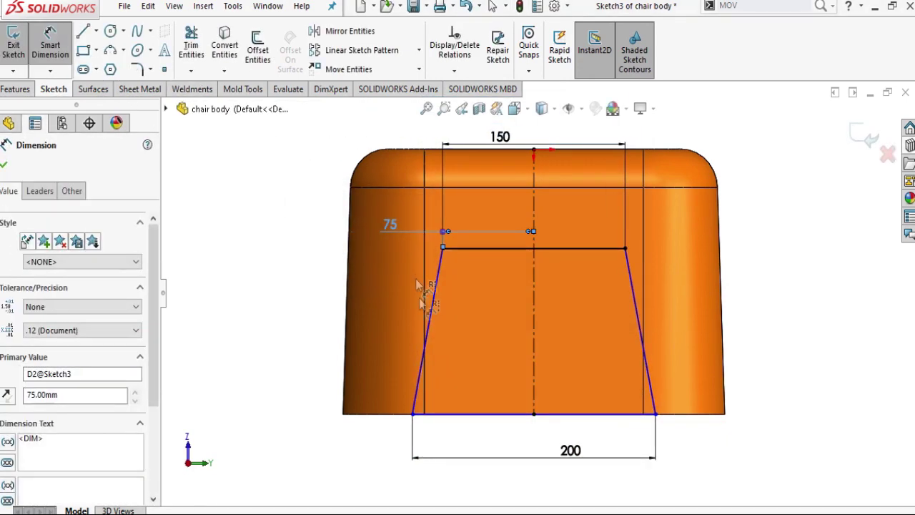
Step: Set the bottom width to 170 and delete the extra 139.97 dimension
double_click(571, 450)
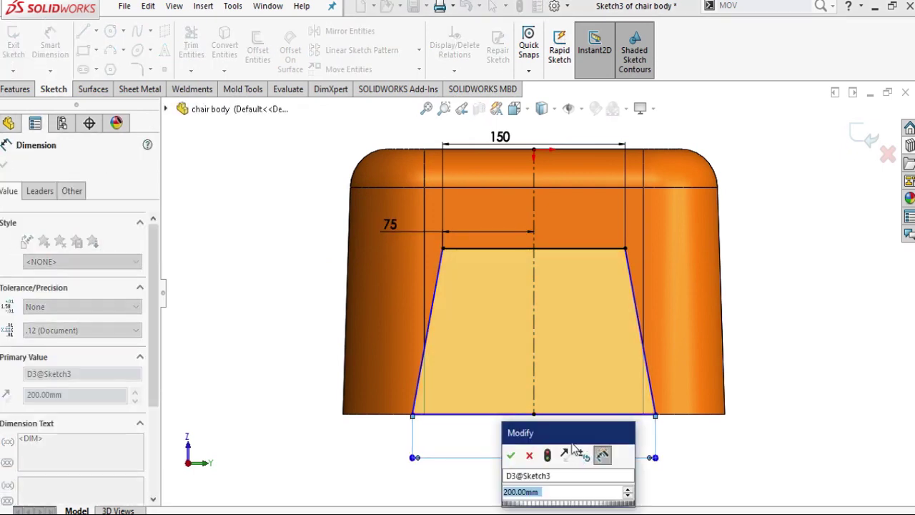
text(170)
key(Return)
key(Escape)
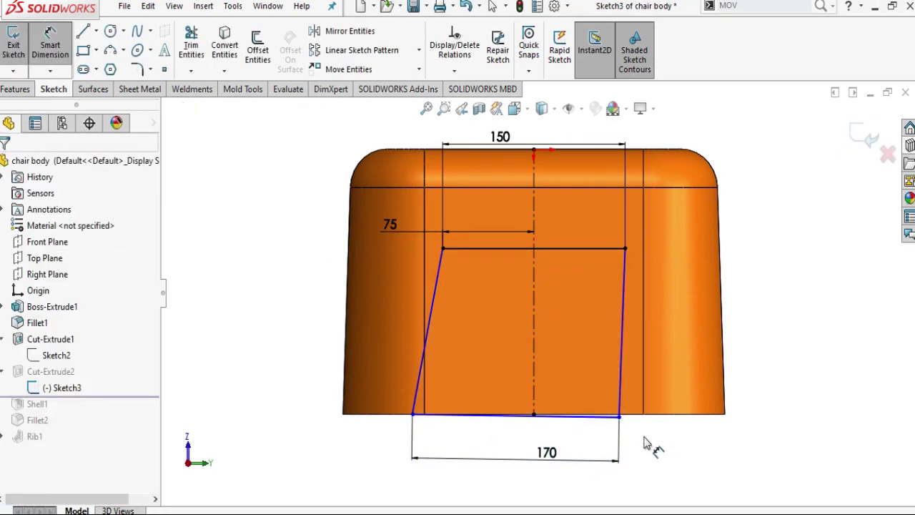
click(621, 419)
click(536, 415)
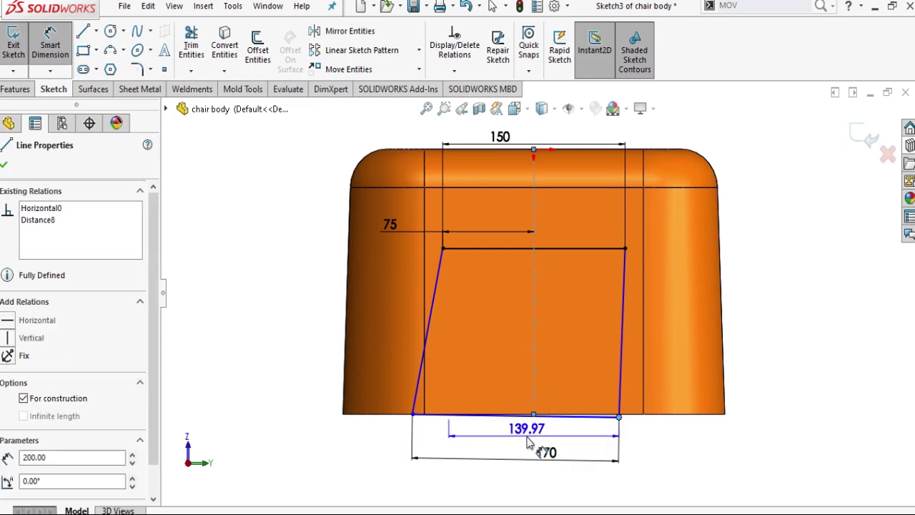
click(538, 435)
key(Return)
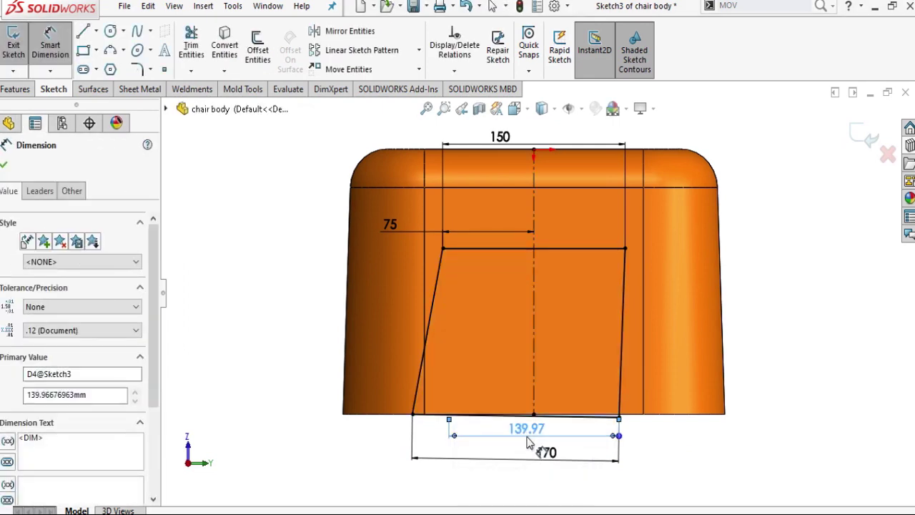
key(Delete)
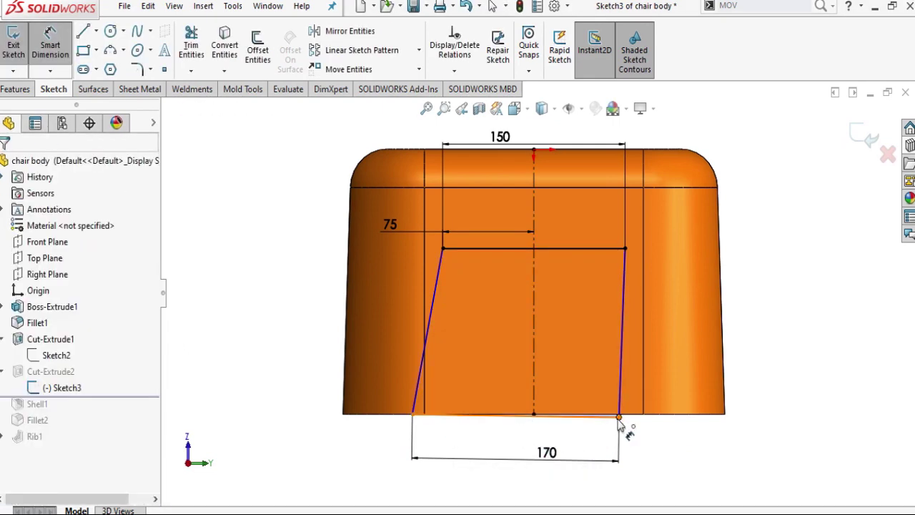
Step: Add an 85 mm (170/2) bottom corner-to-centreline offset and exit Smart Dimension
click(413, 416)
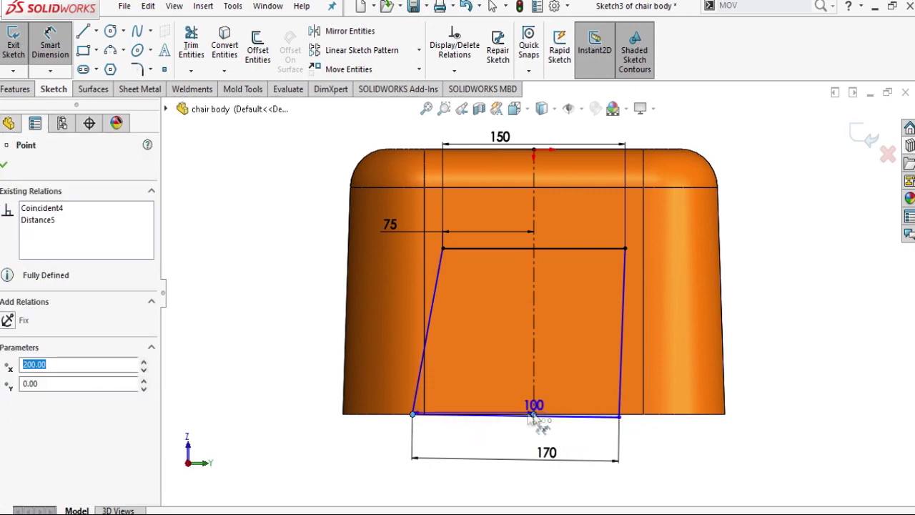
click(294, 398)
text(170)
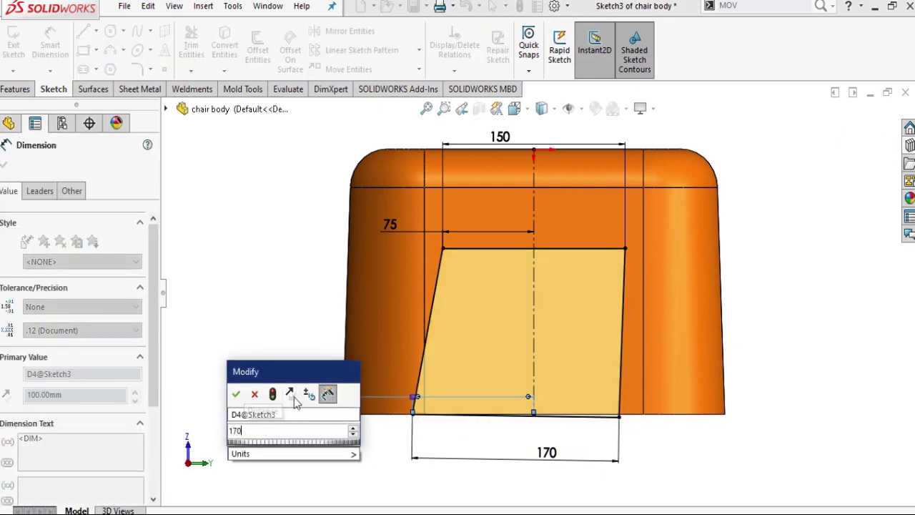
text(/2)
key(Return)
click(230, 295)
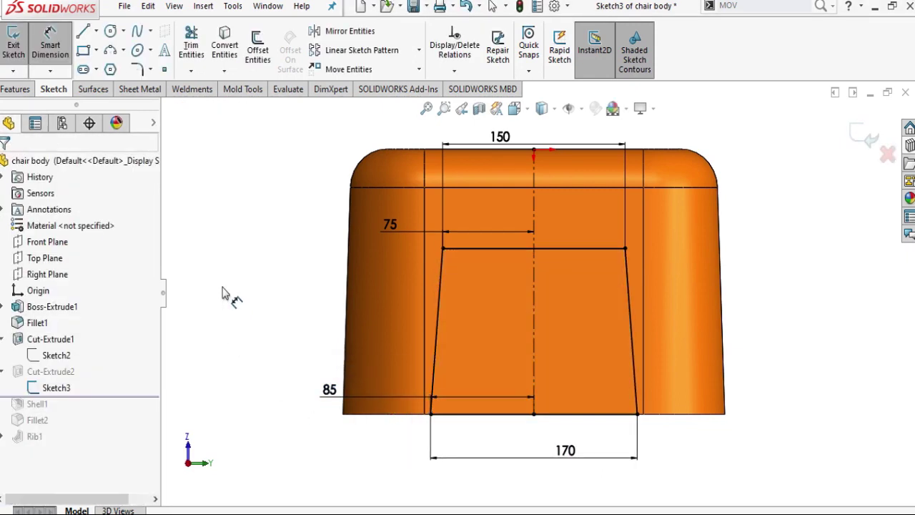
right_click(266, 272)
click(285, 317)
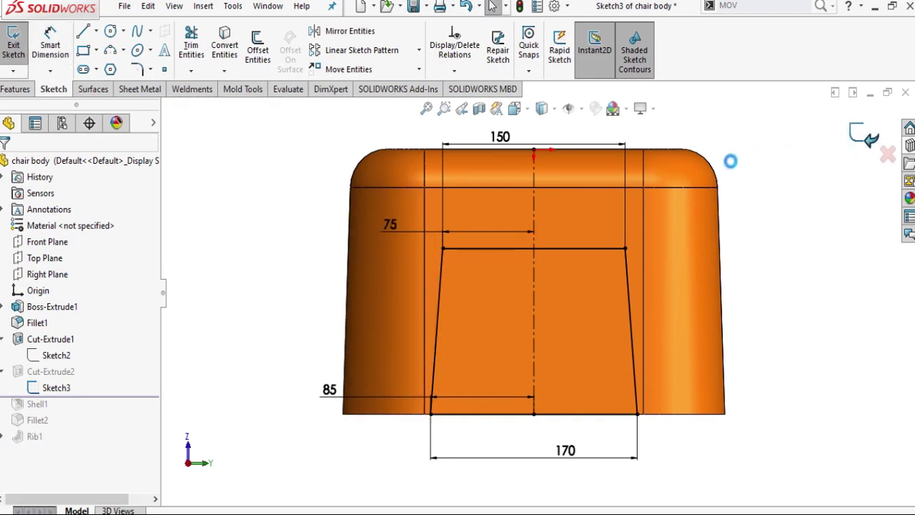
middle_drag(604, 361, 542, 366)
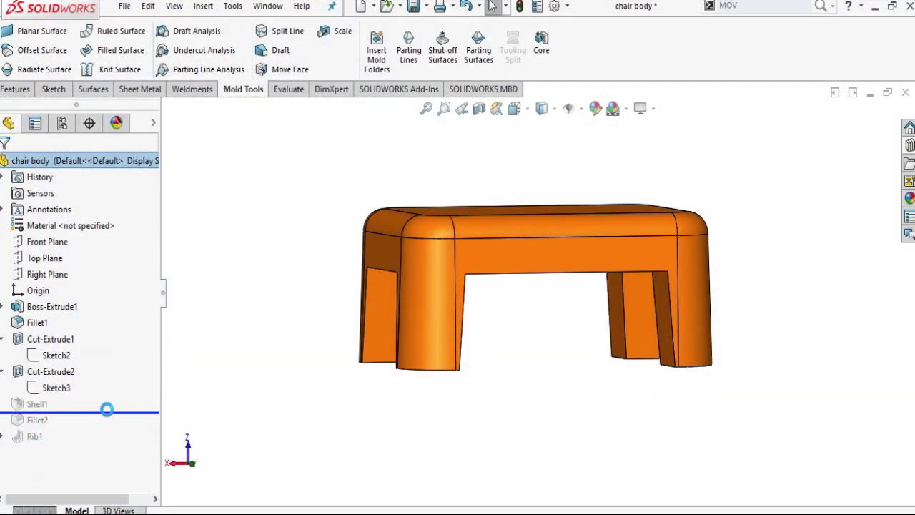
Step: Roll the history forward past Shell1 and edit the broken leg fillet
drag(106, 409, 107, 413)
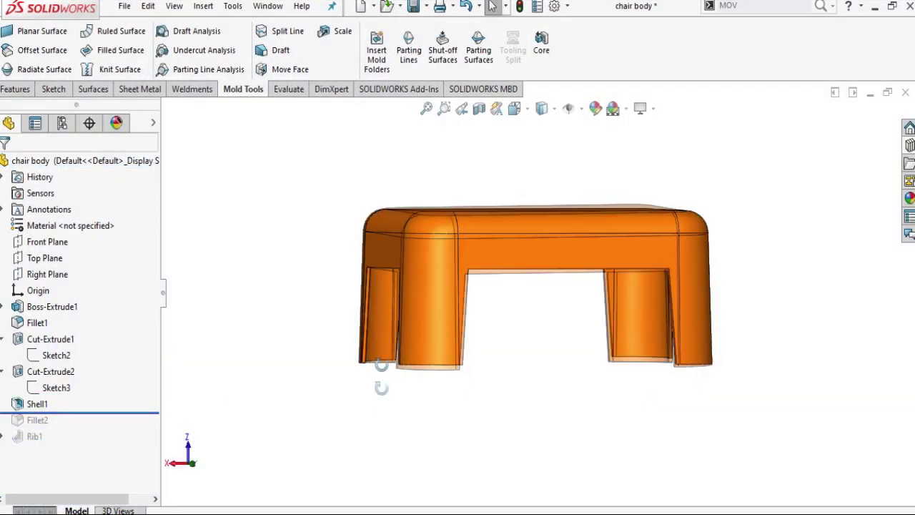
middle_drag(379, 364, 336, 395)
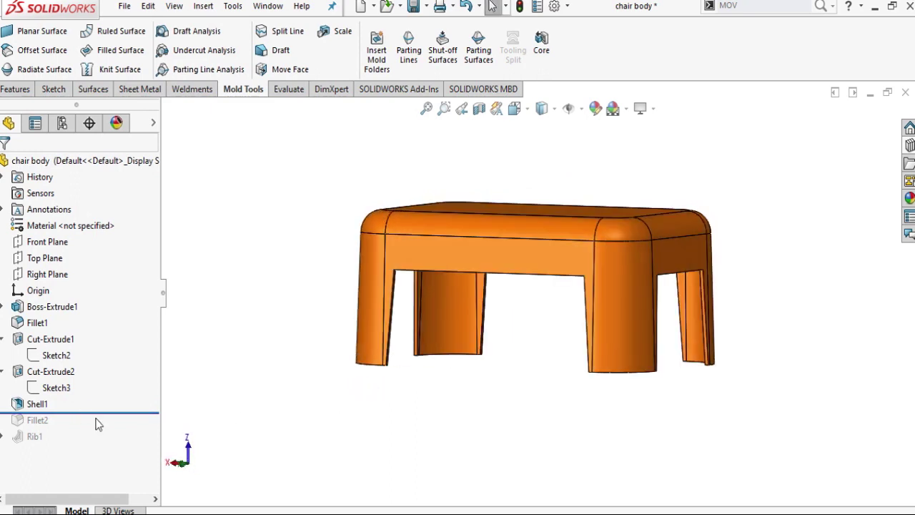
drag(103, 414, 95, 428)
right_click(64, 421)
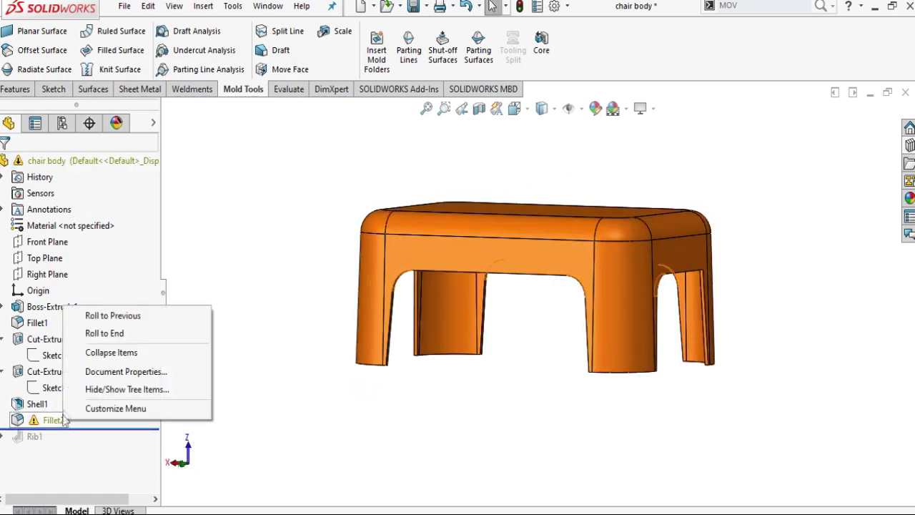
right_click(48, 421)
click(58, 94)
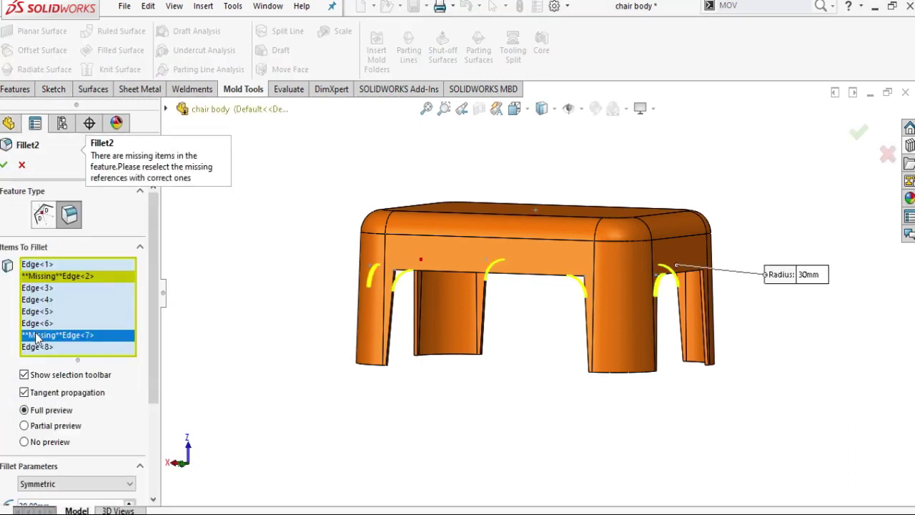
Step: Remove the fillet's missing edge references and add the first inner leg edge
key(Delete)
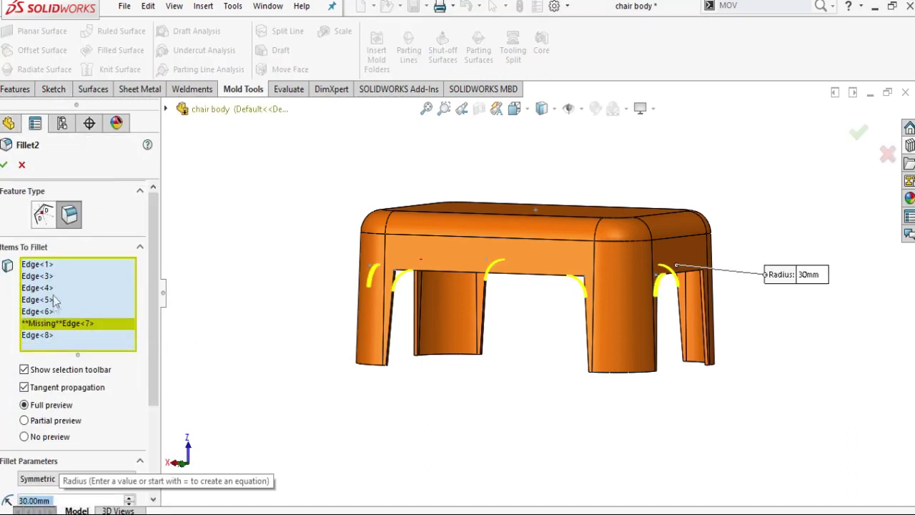
click(43, 323)
key(Delete)
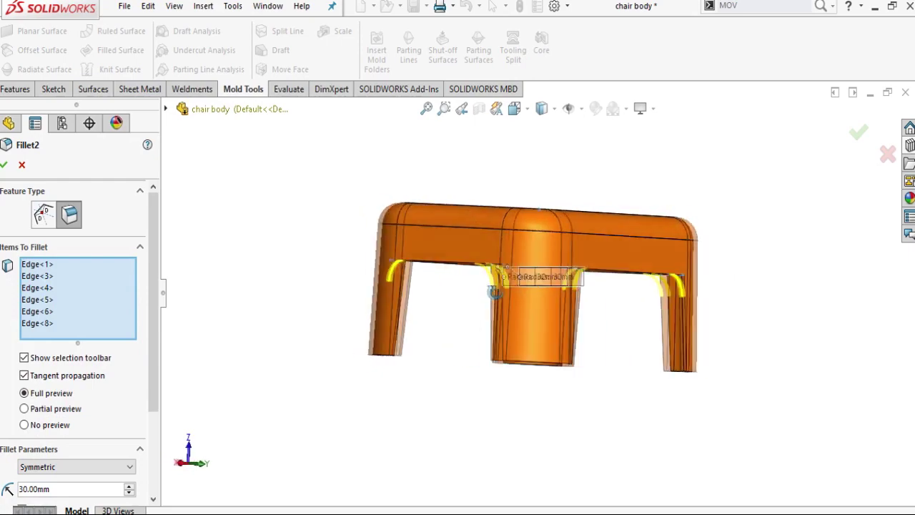
middle_drag(456, 292, 458, 288)
scroll(460, 284, down, 5)
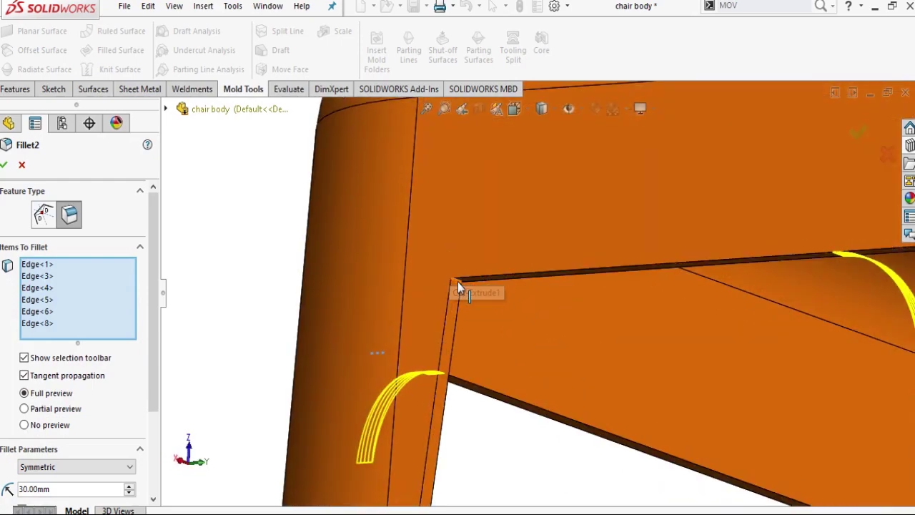
click(457, 282)
scroll(461, 296, up, 5)
Step: Add the last inner leg edge and accept the 30 mm Fillet2
mouse_move(491, 270)
middle_down()
mouse_move(542, 283)
mouse_move(637, 271)
middle_up()
scroll(542, 282, down, 2)
scroll(639, 270, down, 3)
scroll(639, 270, down, 2)
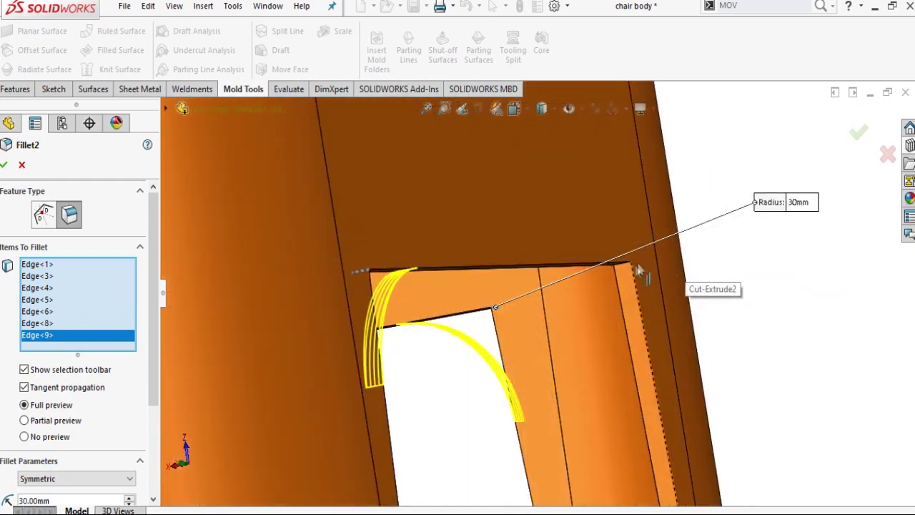
click(624, 265)
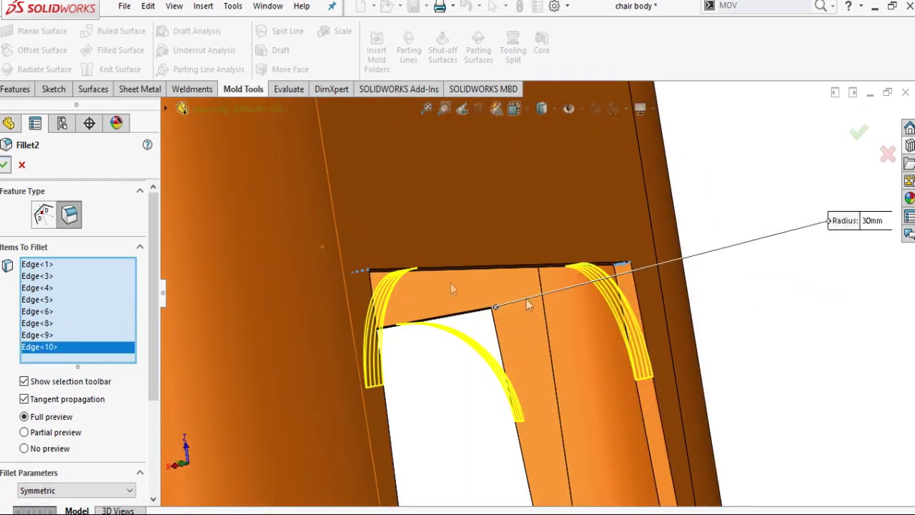
key(Return)
scroll(666, 336, up, 5)
middle_drag(665, 336, 637, 308)
scroll(226, 384, up, 3)
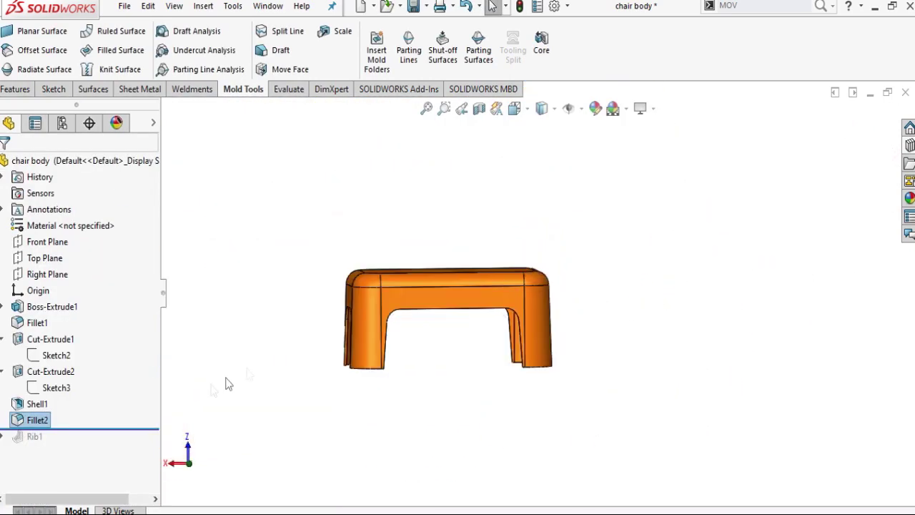
Step: Restore Rib1 and create Parting Line2 from the top-face pull direction using draft analysis
drag(82, 439, 95, 436)
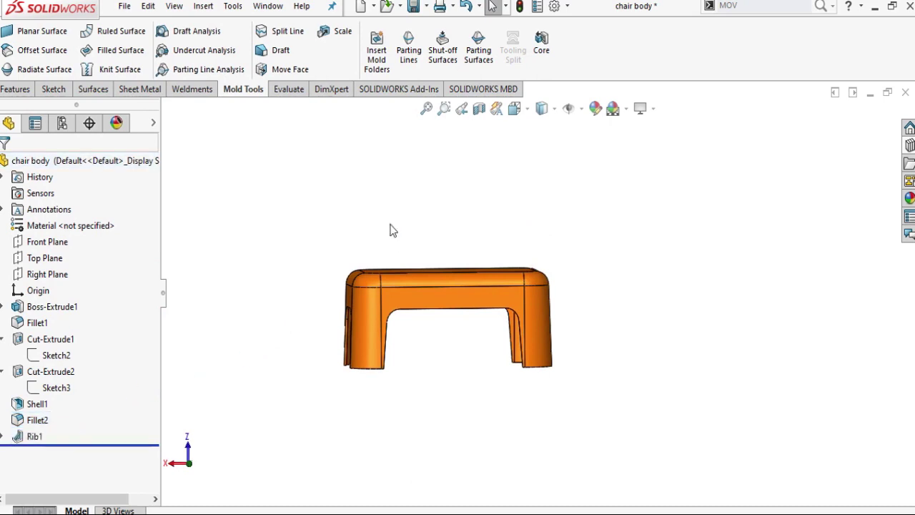
click(410, 47)
middle_drag(443, 262, 451, 271)
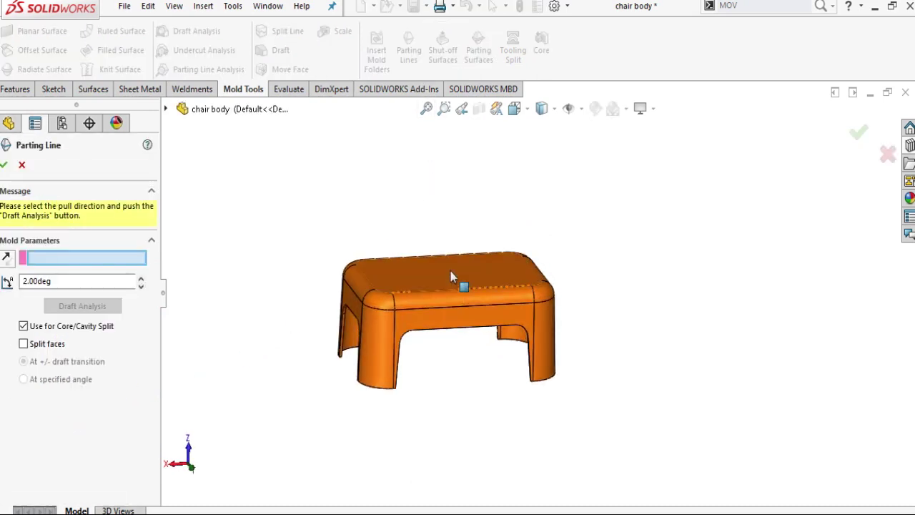
click(450, 271)
click(93, 301)
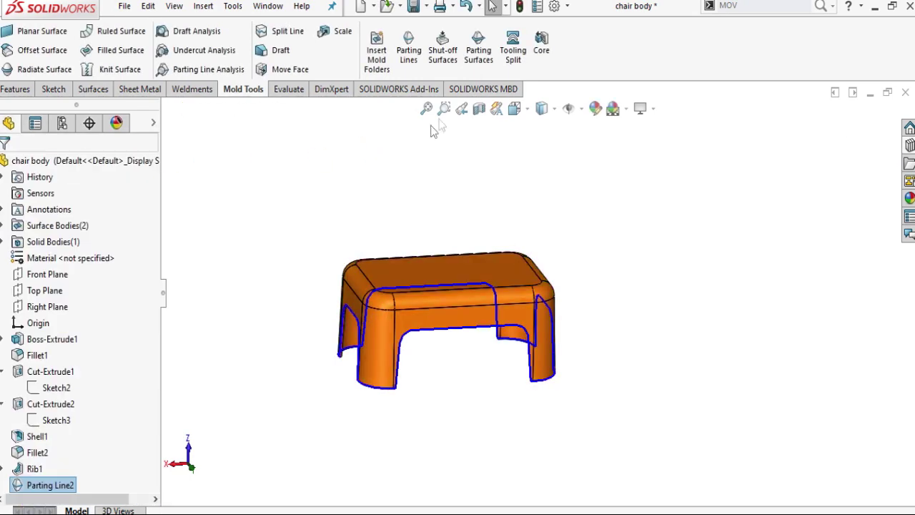
click(491, 57)
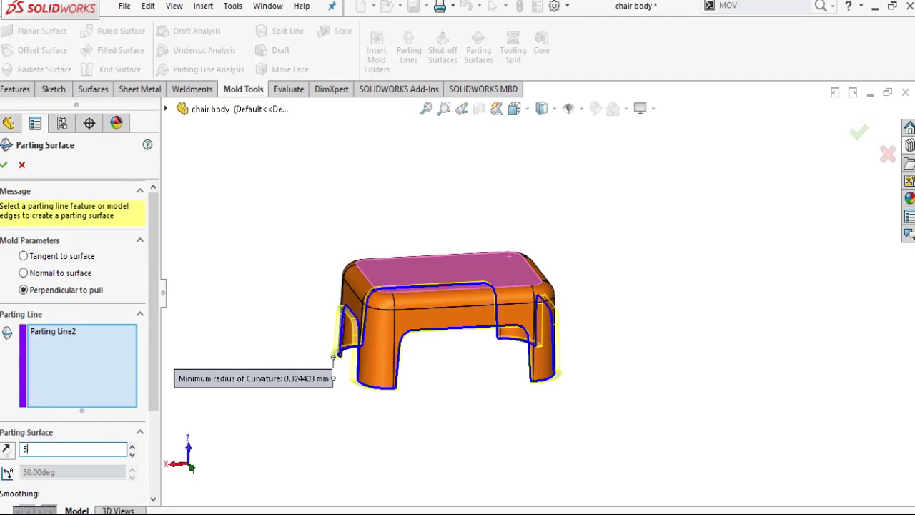
Step: Accept an 80 mm parting surface perpendicular to pull, then rotate to check it
mouse_move(286, 338)
middle_down()
mouse_move(444, 308)
mouse_move(179, 462)
middle_up()
scroll(409, 331, down, 3)
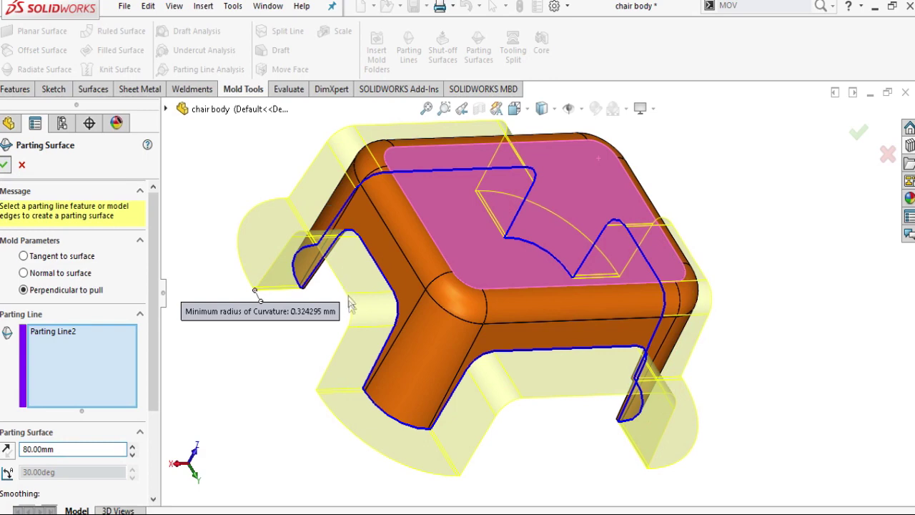
key(Return)
middle_drag(374, 311, 372, 353)
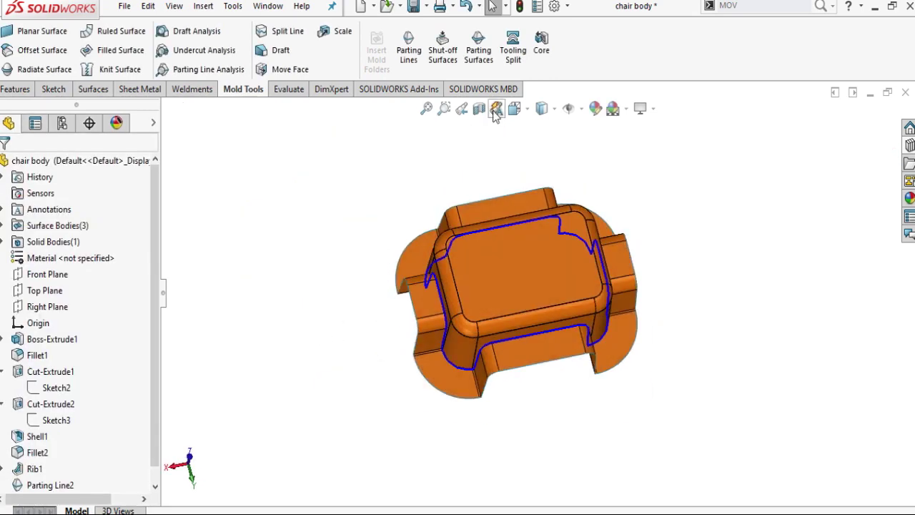
mouse_move(495, 116)
middle_down()
mouse_move(486, 179)
mouse_move(514, 111)
middle_up()
Step: Start a Tooling Split and draw a centre rectangle from the origin around the chair
click(514, 59)
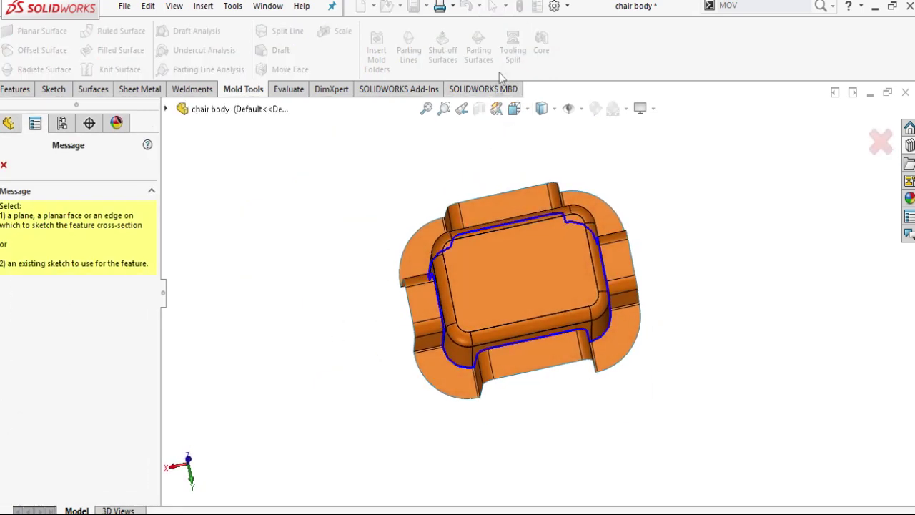
click(529, 272)
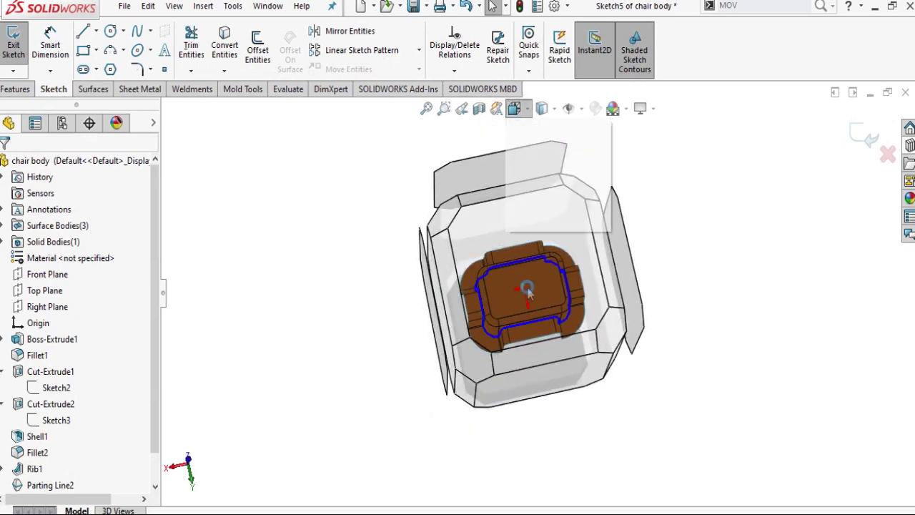
click(96, 52)
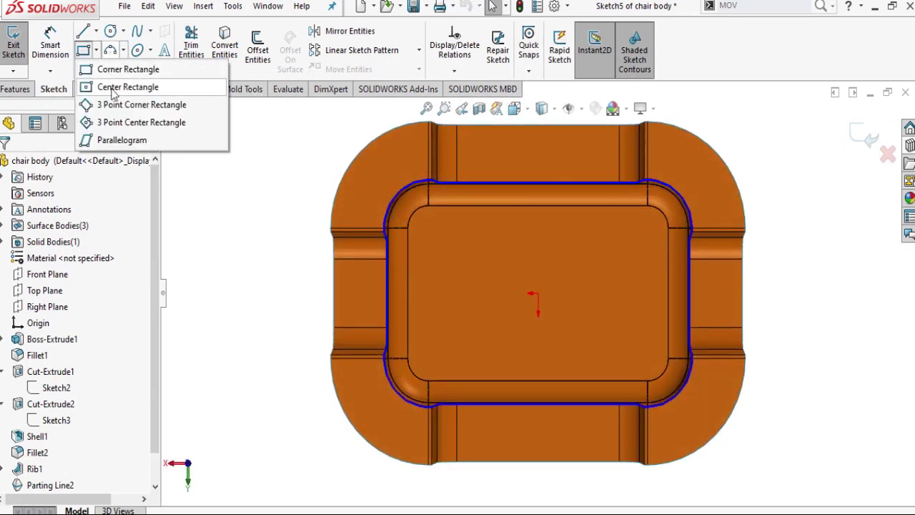
click(143, 86)
click(539, 294)
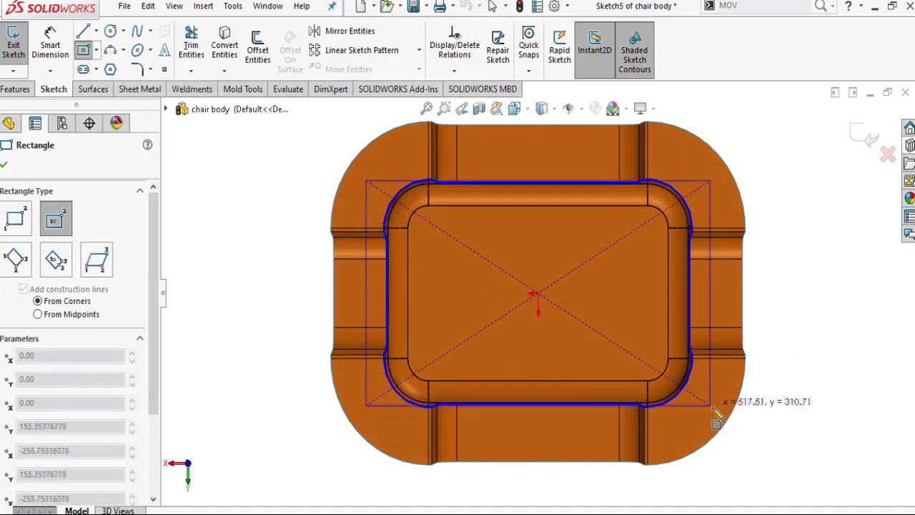
click(716, 422)
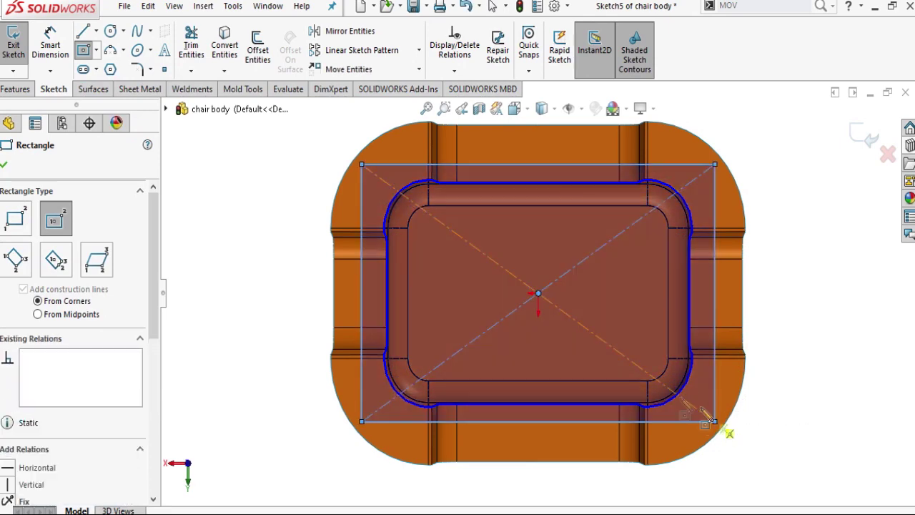
right_click(262, 233)
click(287, 236)
Step: Dimension the rectangle 530 wide by 355 tall and exit the sketch
click(466, 167)
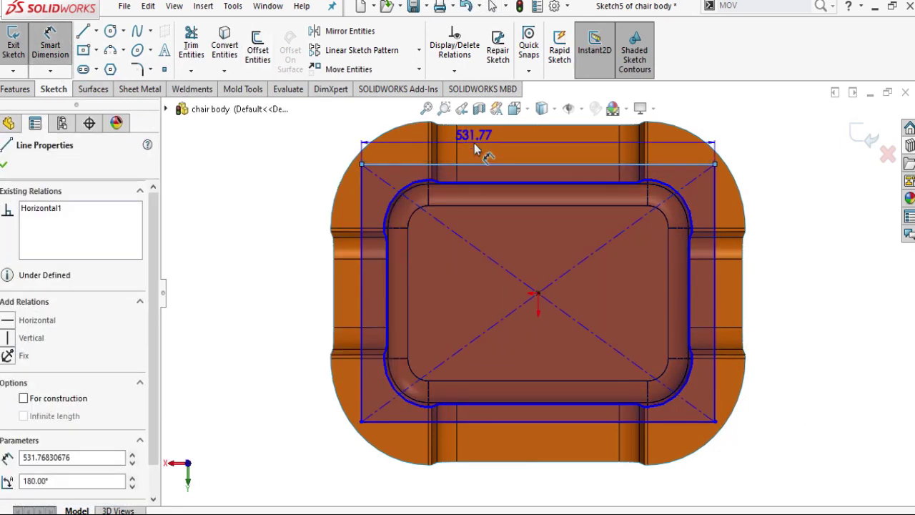
click(476, 148)
text(530)
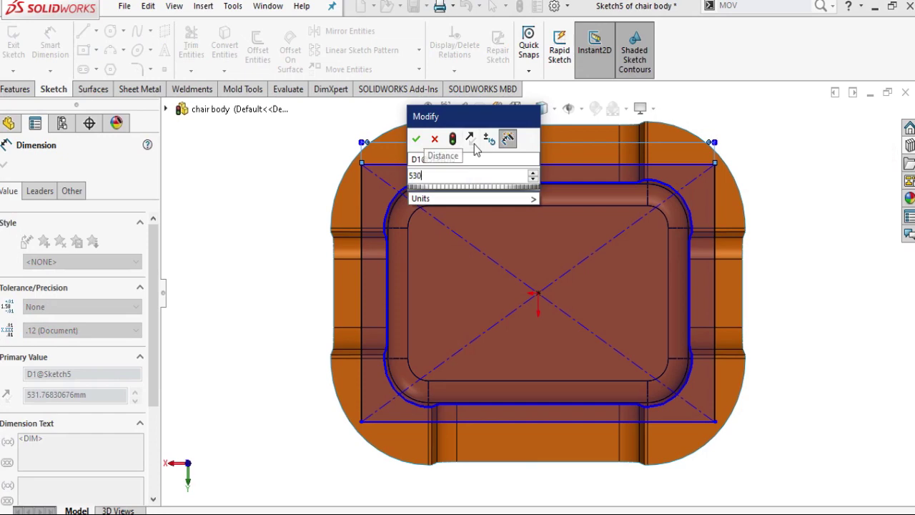
key(Return)
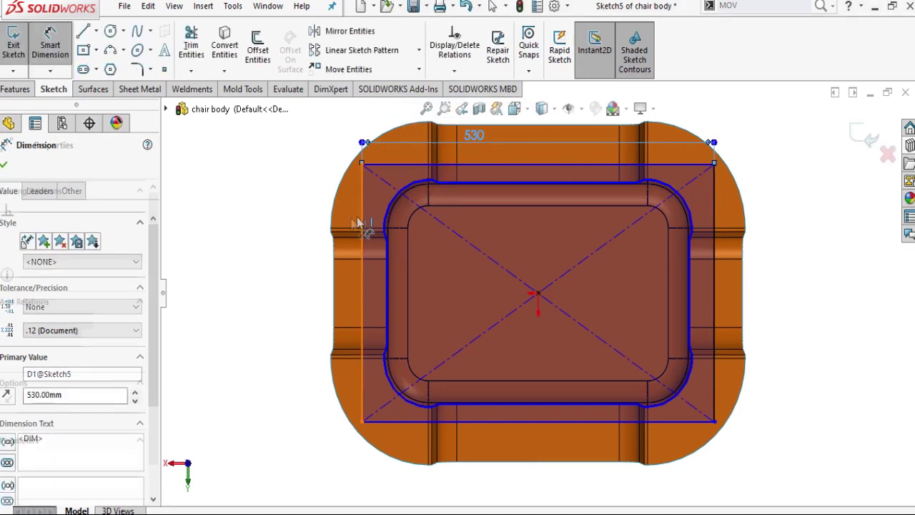
click(357, 217)
click(293, 233)
text(35)
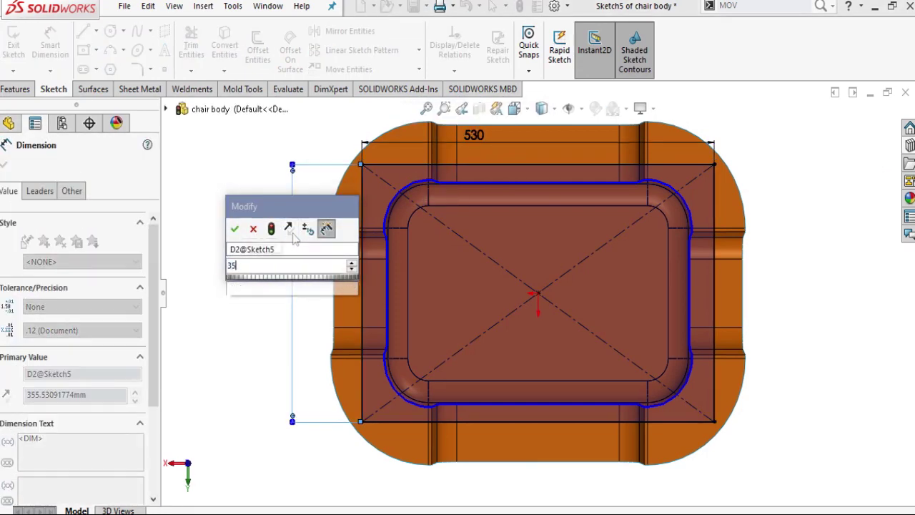
text(5)
key(Return)
key(Escape)
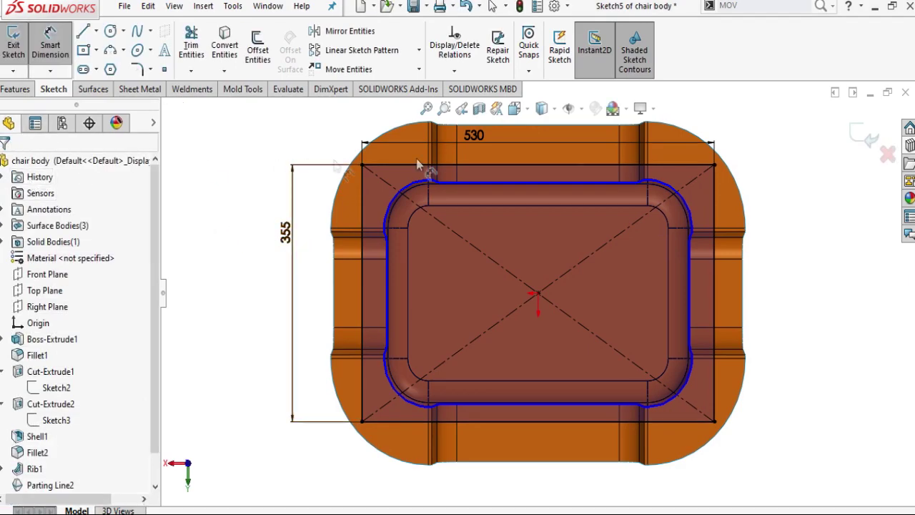
click(851, 129)
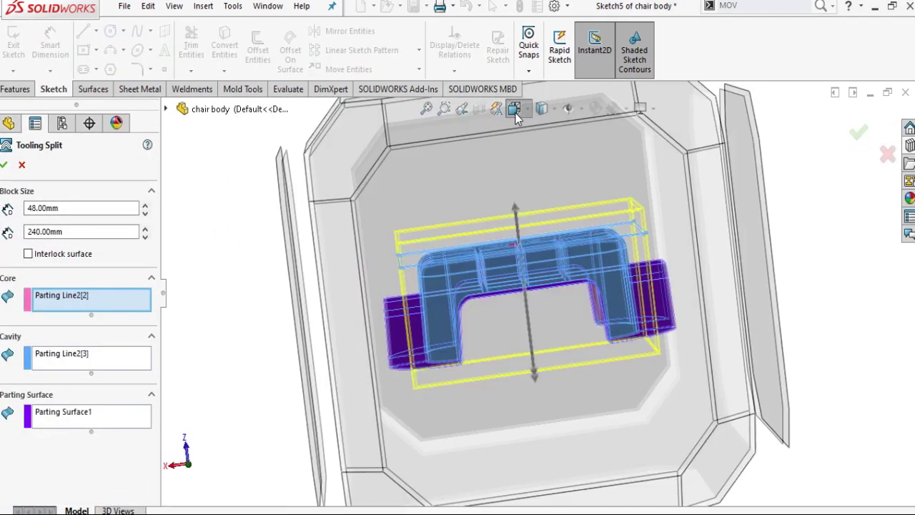
Step: Accept Tooling Split1 with 60 mm and 240 mm block depths, viewed from the front
click(515, 112)
click(536, 164)
text(60)
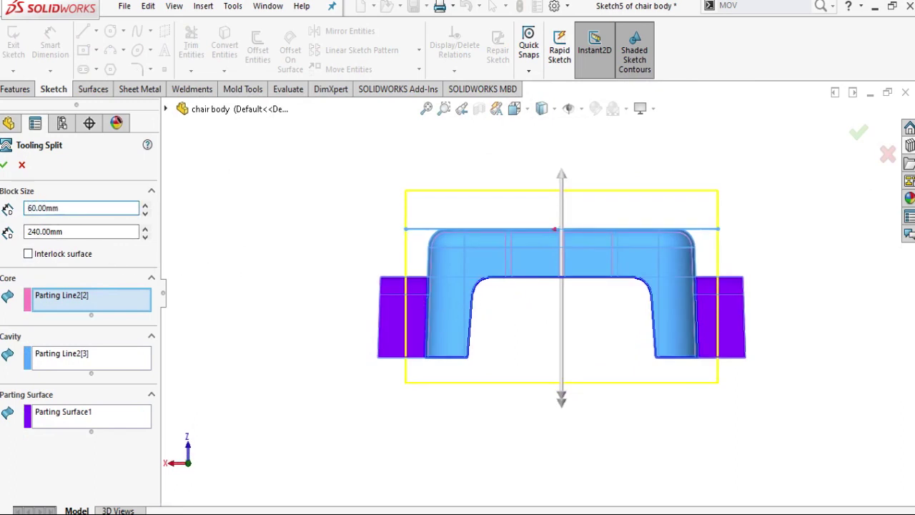
click(5, 165)
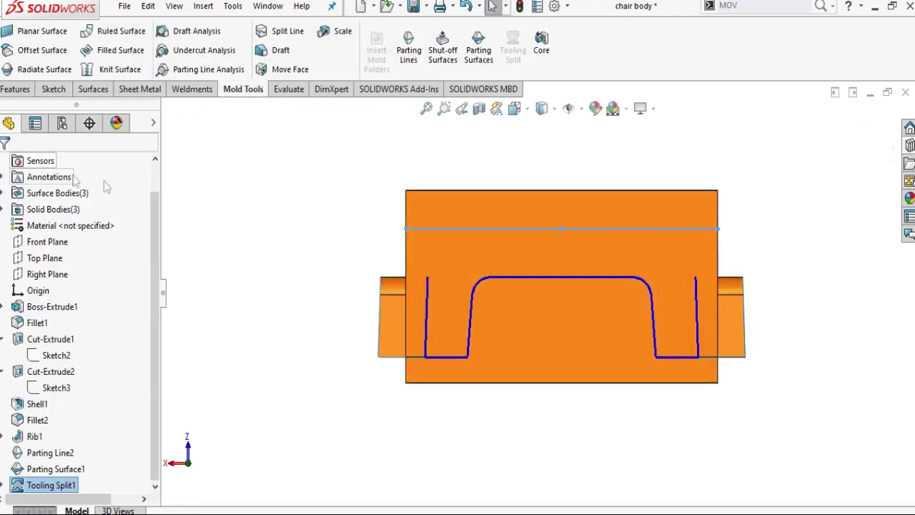
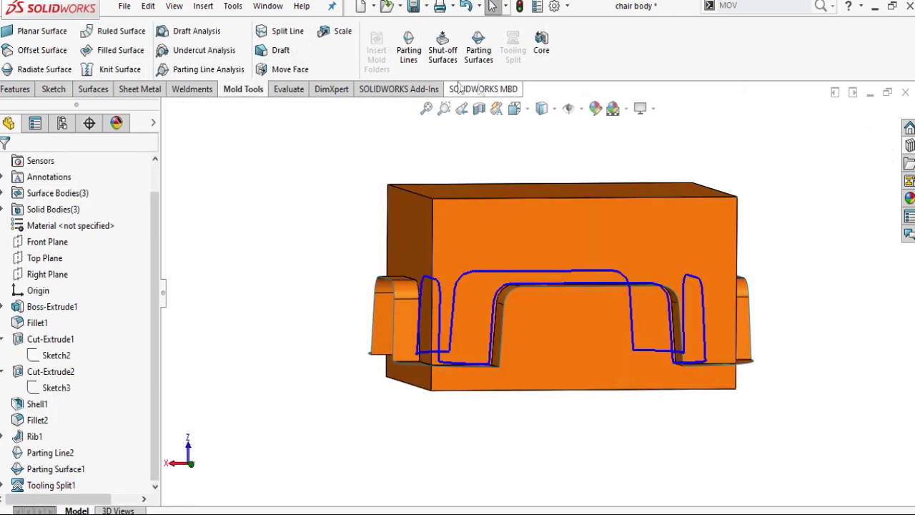
Step: Move the upper tooling block Tooling Split1[2] up along Z by about 623 mm
click(203, 5)
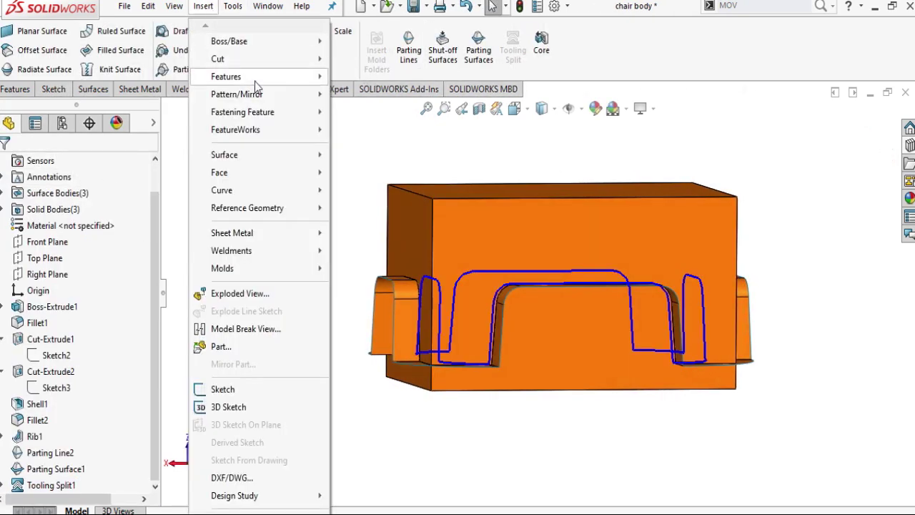
mouse_move(226, 77)
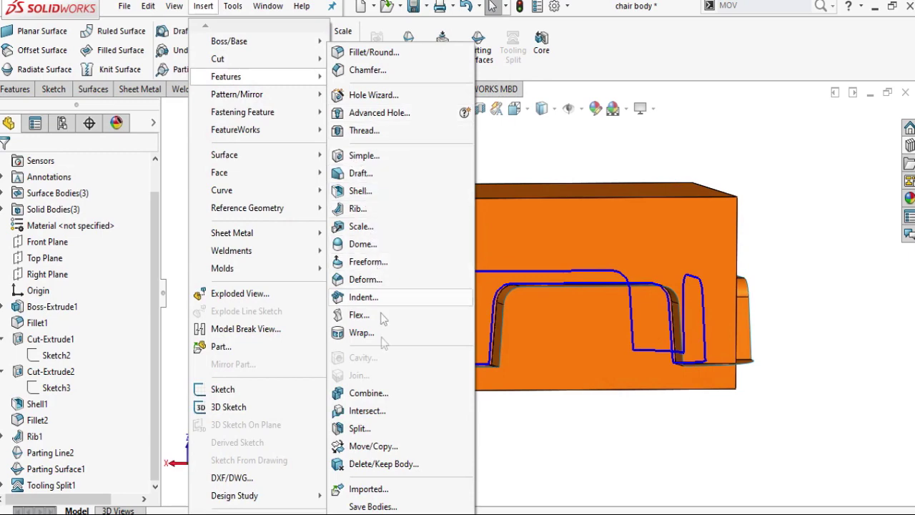
click(392, 446)
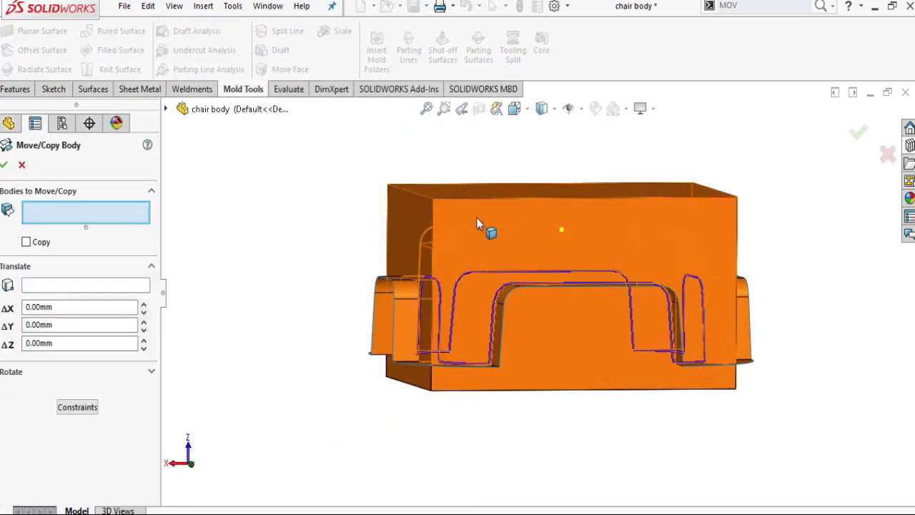
click(543, 200)
drag(562, 192, 568, 9)
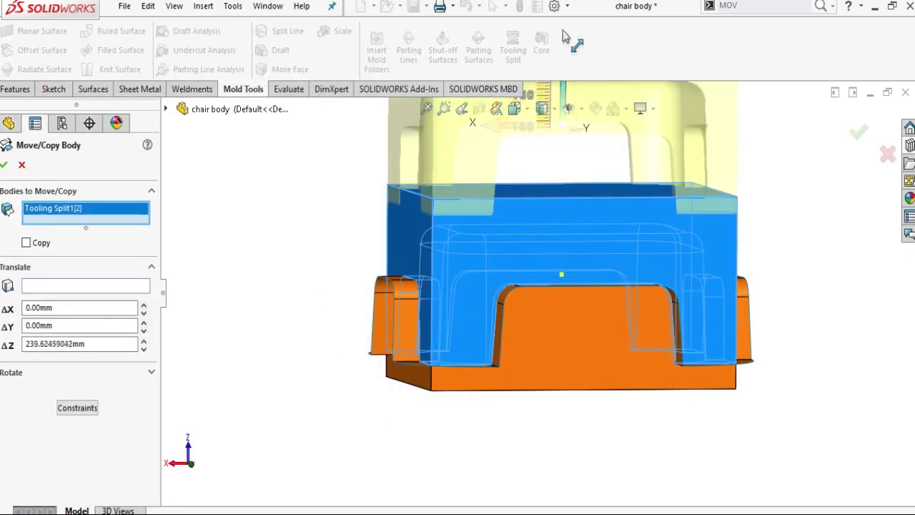
scroll(600, 155, up, 3)
drag(545, 147, 383, 166)
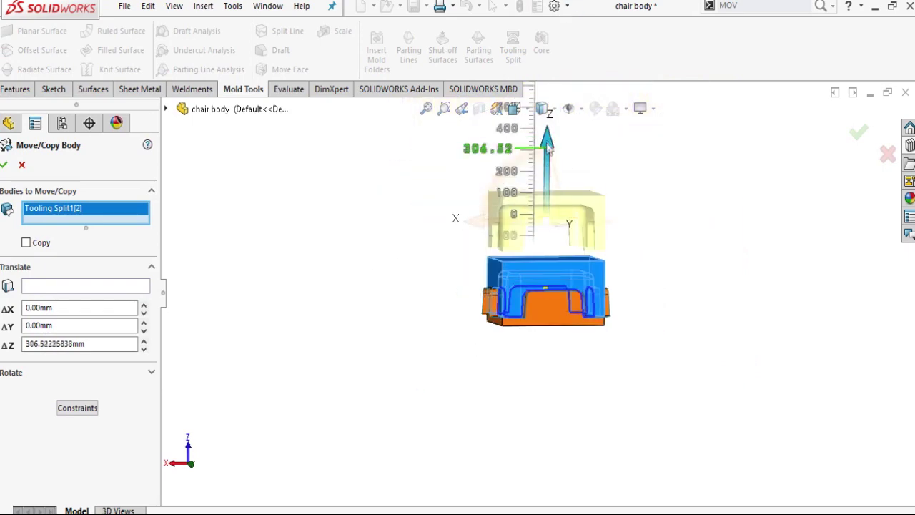
click(5, 165)
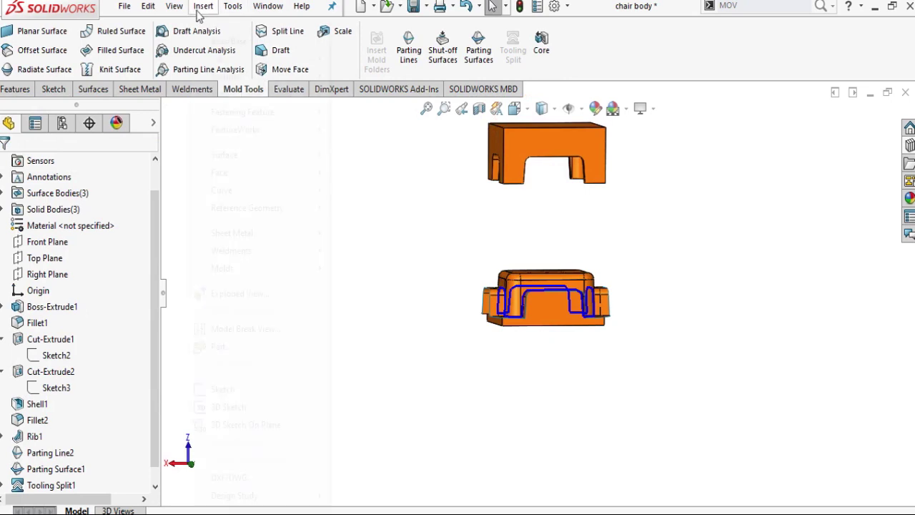
mouse_move(226, 77)
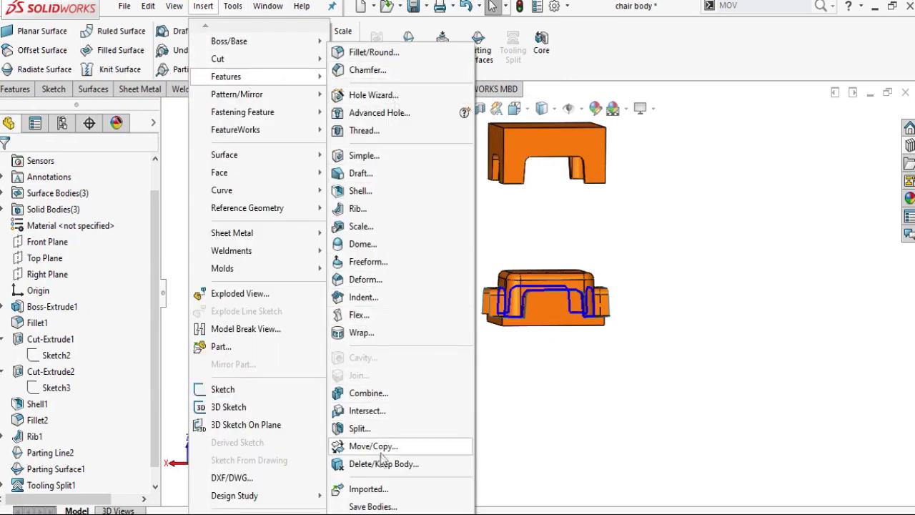
Step: Move the lower block Tooling Split1[1] down along Z by about -773 mm
click(379, 449)
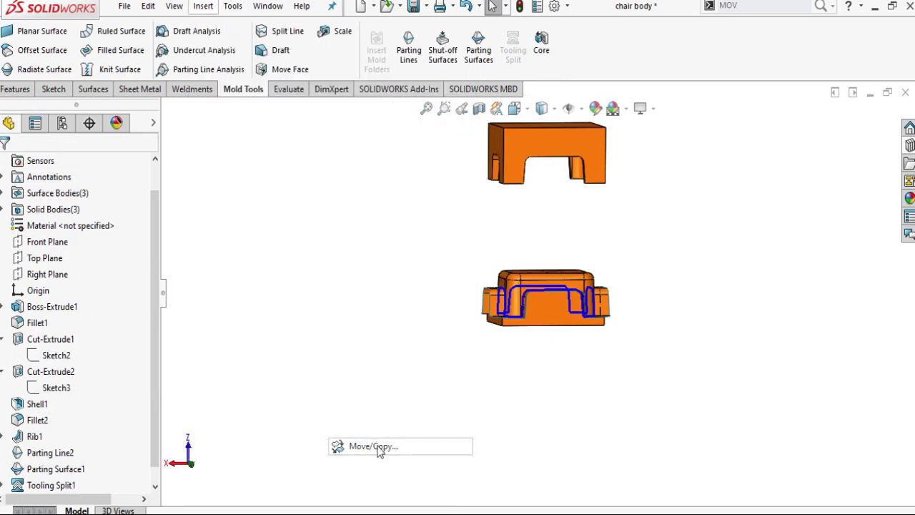
click(556, 320)
drag(550, 252, 547, 417)
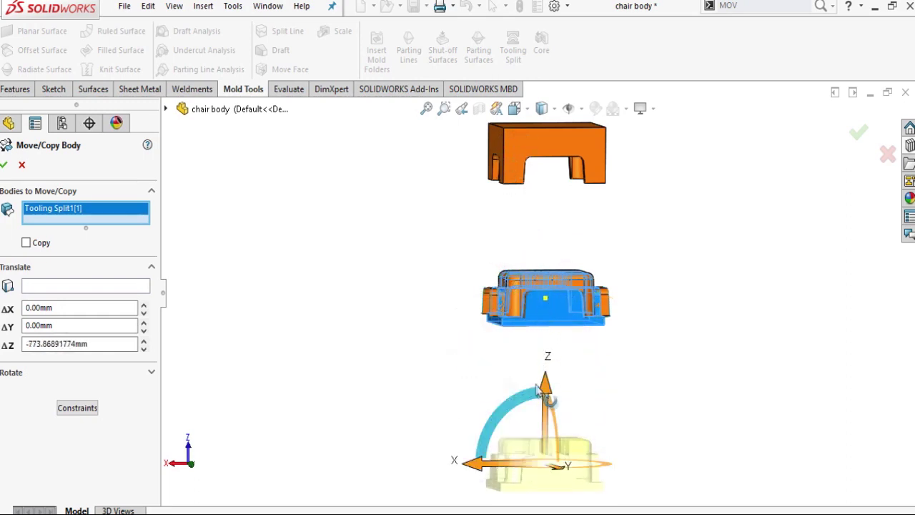
click(4, 164)
Step: Hide Parting Surface1 and bring up the context options for Parting Line2
scroll(484, 318, down, 3)
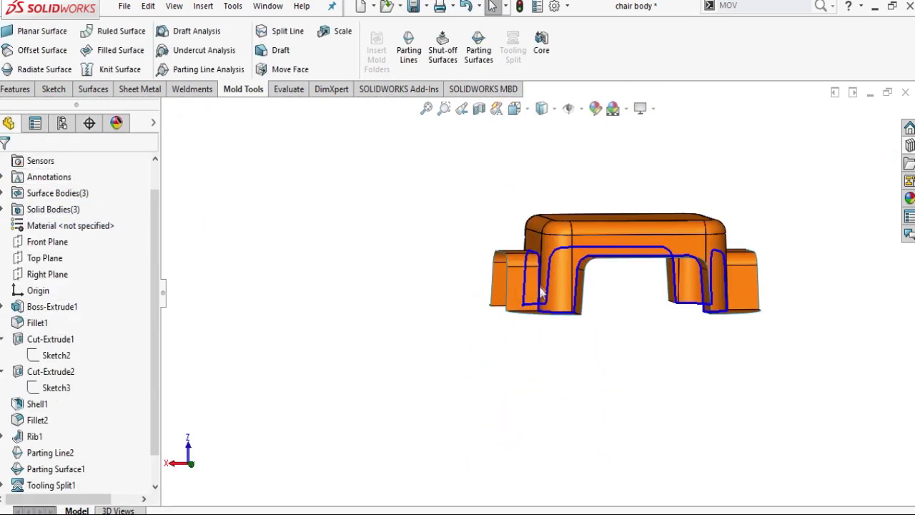
right_click(523, 269)
click(556, 190)
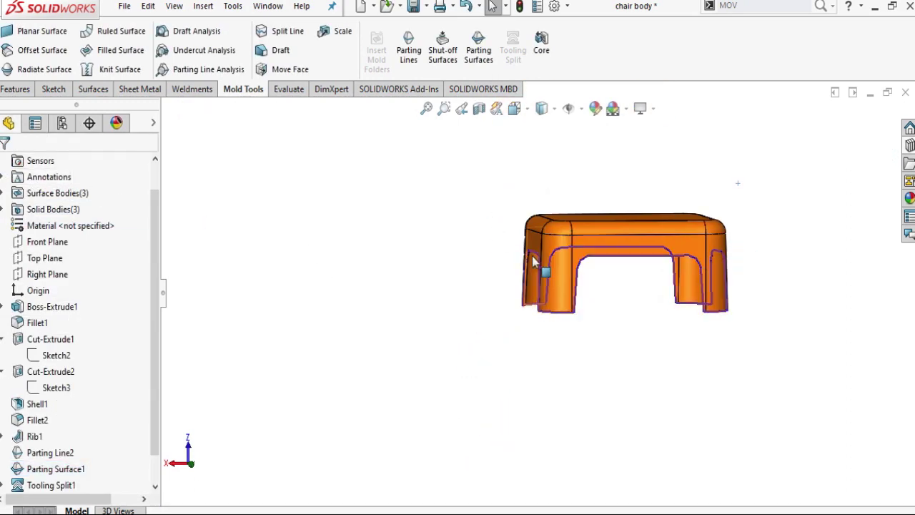
right_click(535, 261)
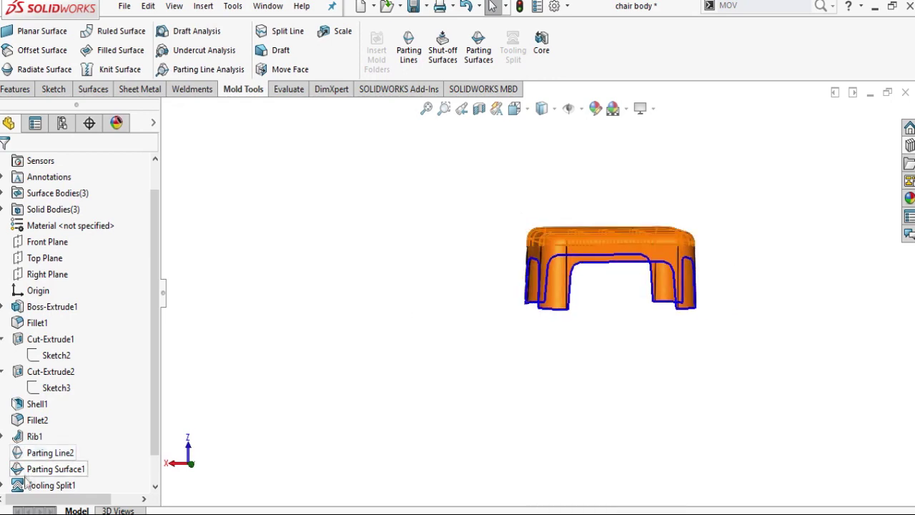
right_click(41, 458)
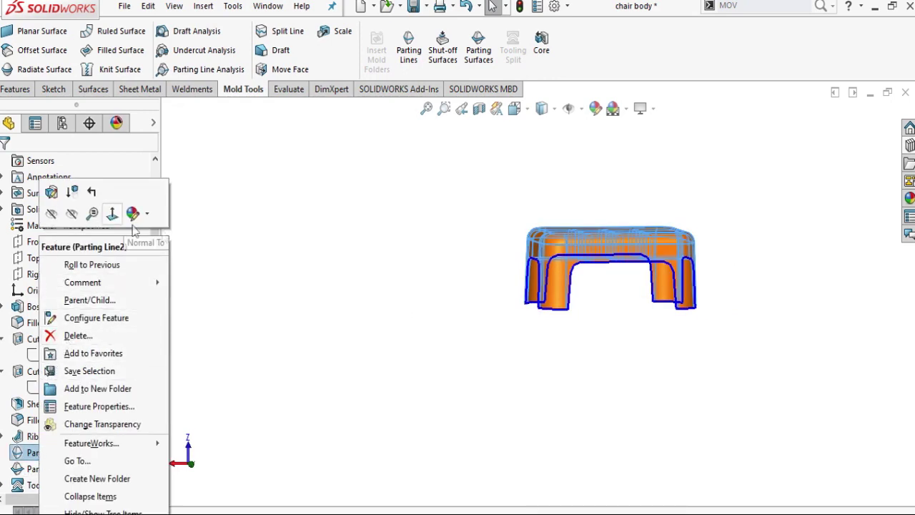
Step: Orbit the model, then snap it to a flat standard view showing the three stacked bodies
scroll(527, 348, up, 2)
scroll(564, 408, down, 3)
scroll(572, 358, down, 2)
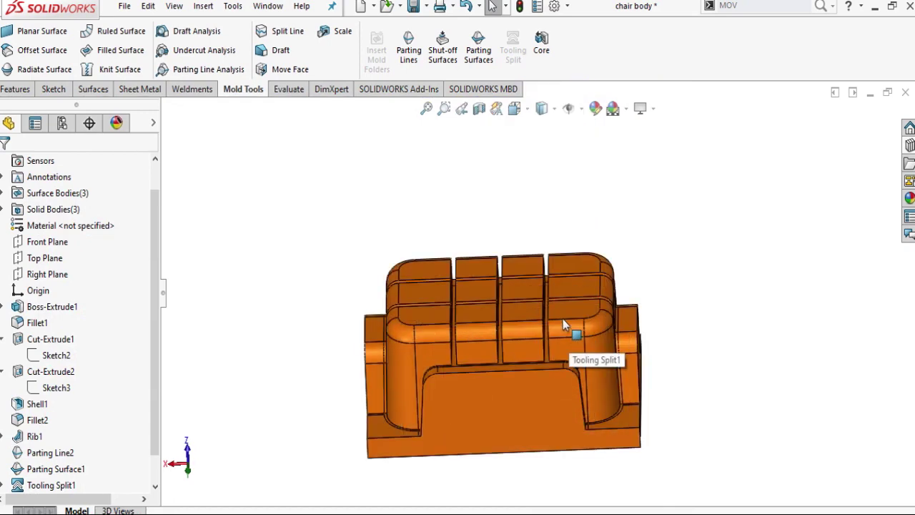
scroll(562, 319, up, 3)
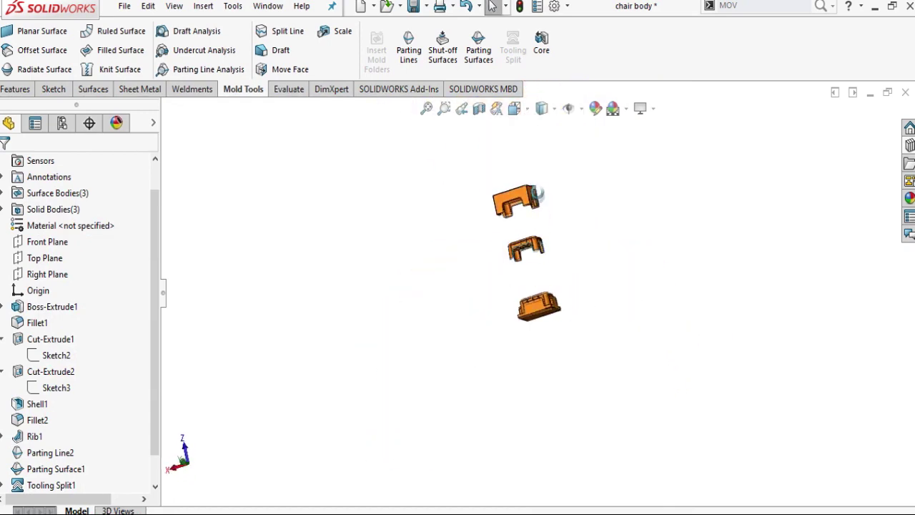
scroll(528, 166, down, 3)
mouse_move(528, 166)
middle_down()
mouse_move(475, 202)
mouse_move(529, 286)
middle_up()
click(514, 108)
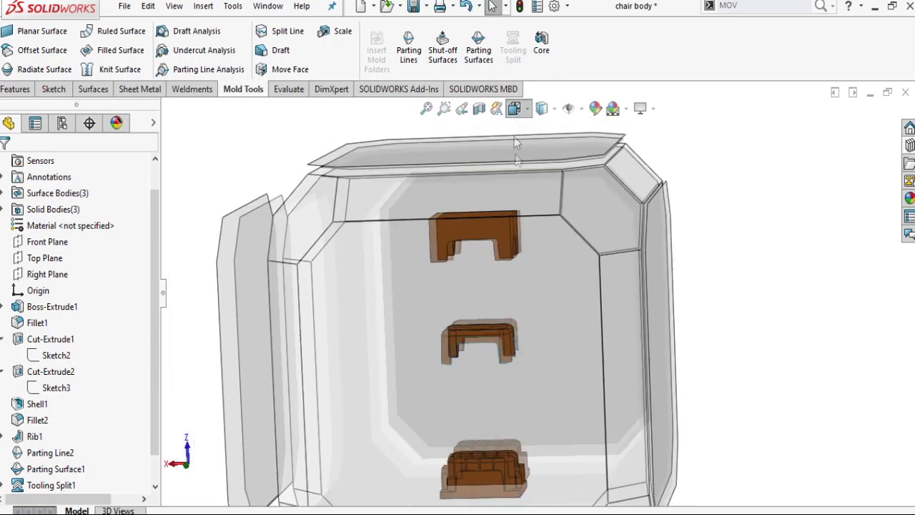
click(525, 313)
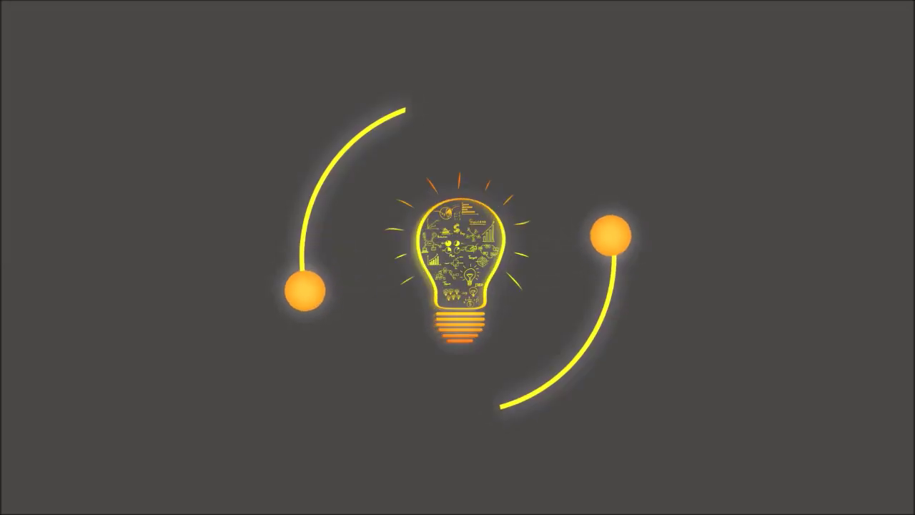